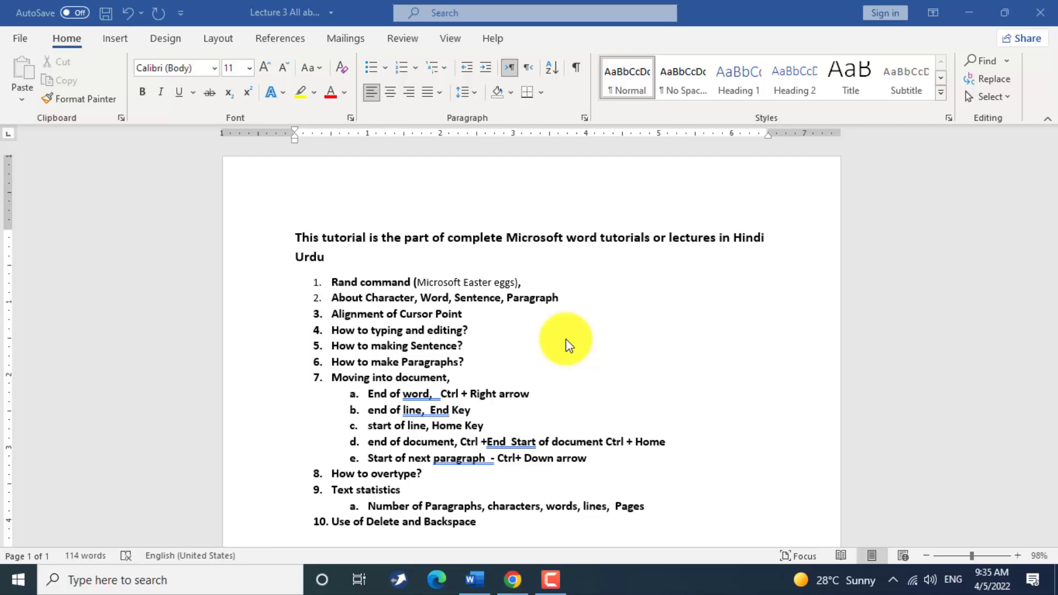
- Generate four paragraphs of sample text below the numbered list with the command =rand(4)
scroll(567, 345, "down", 3)
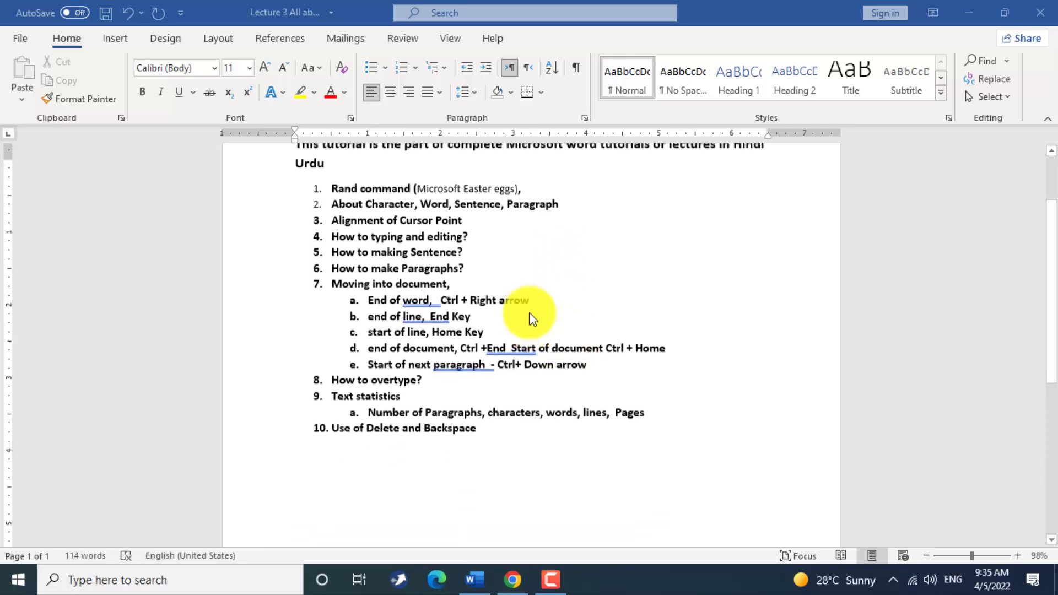
scroll(530, 319, "up", 2)
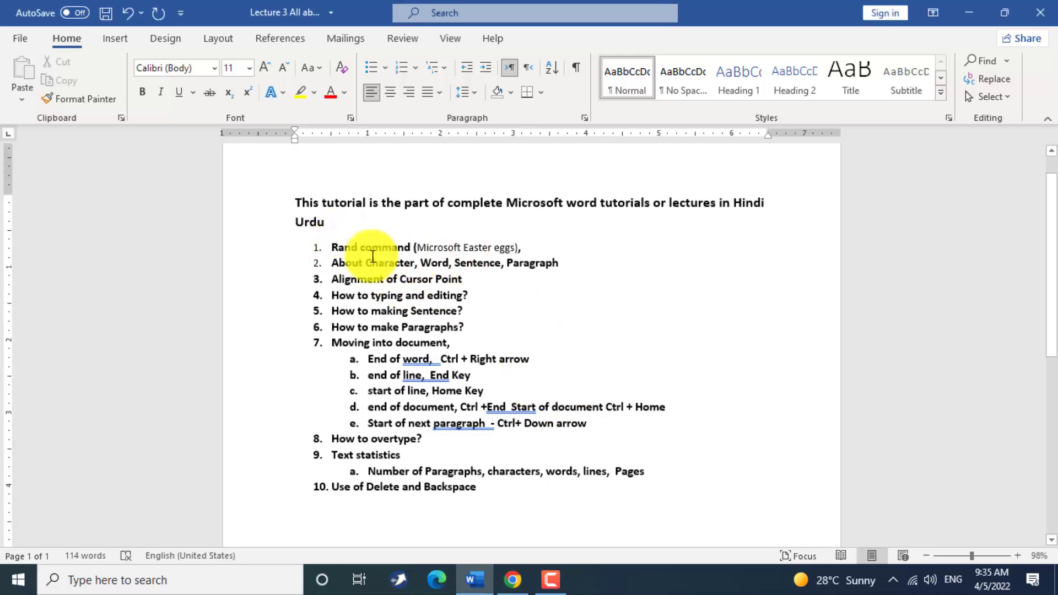
scroll(354, 386, "down", 6)
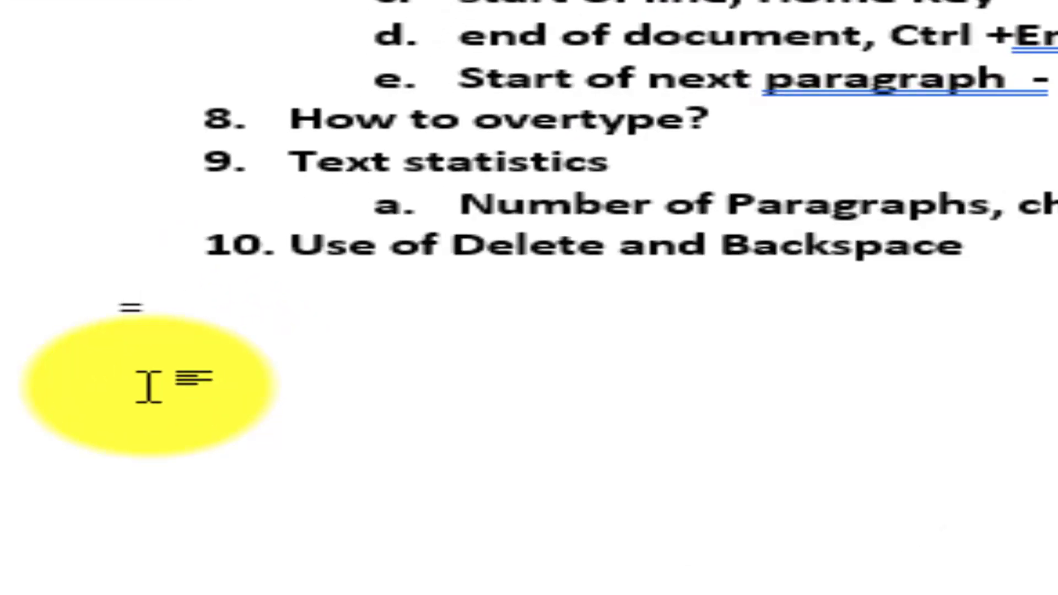
type("rand")
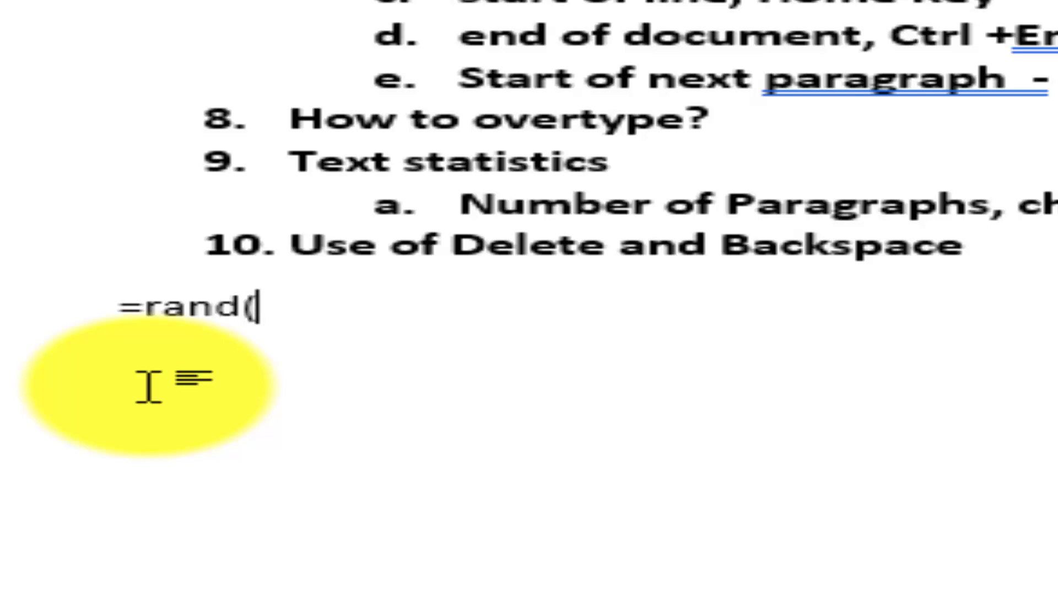
type("(4")
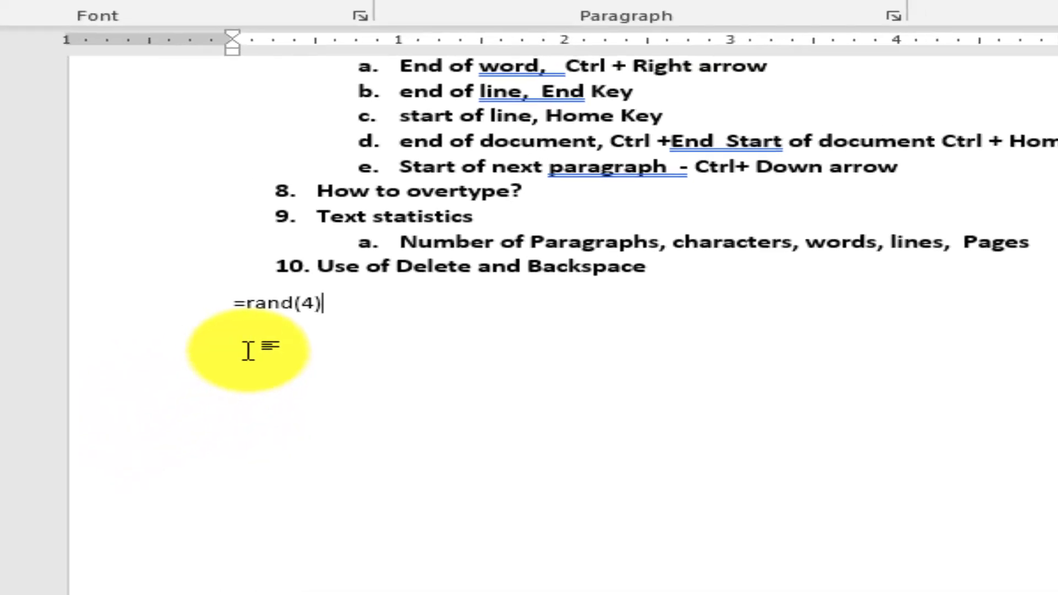
key("Return")
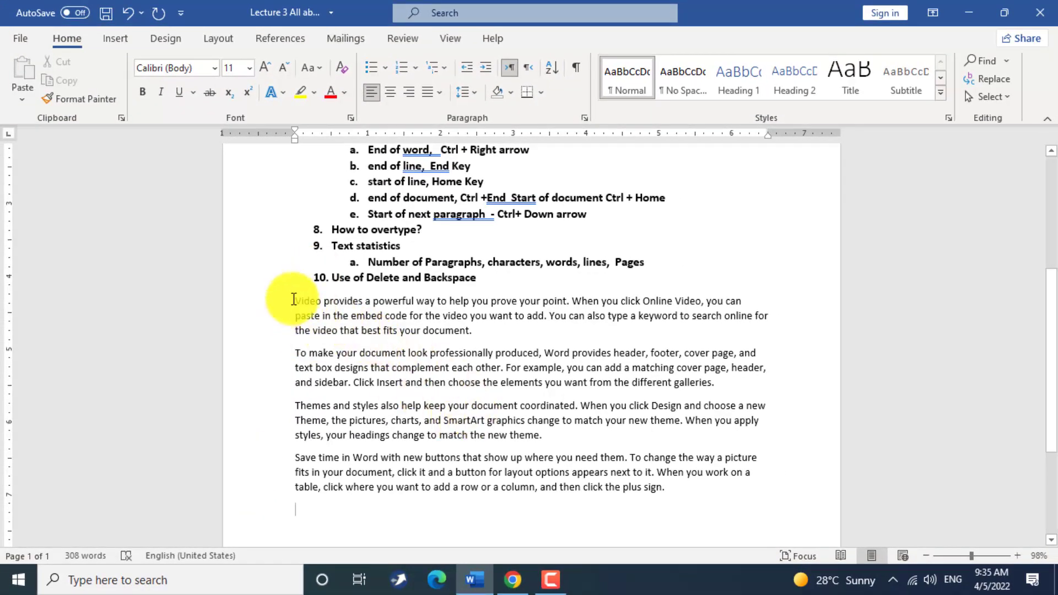
- Go through the generated paragraphs one by one, from the first to the last
triple_click(303, 330)
left_click(364, 364)
left_click(342, 460)
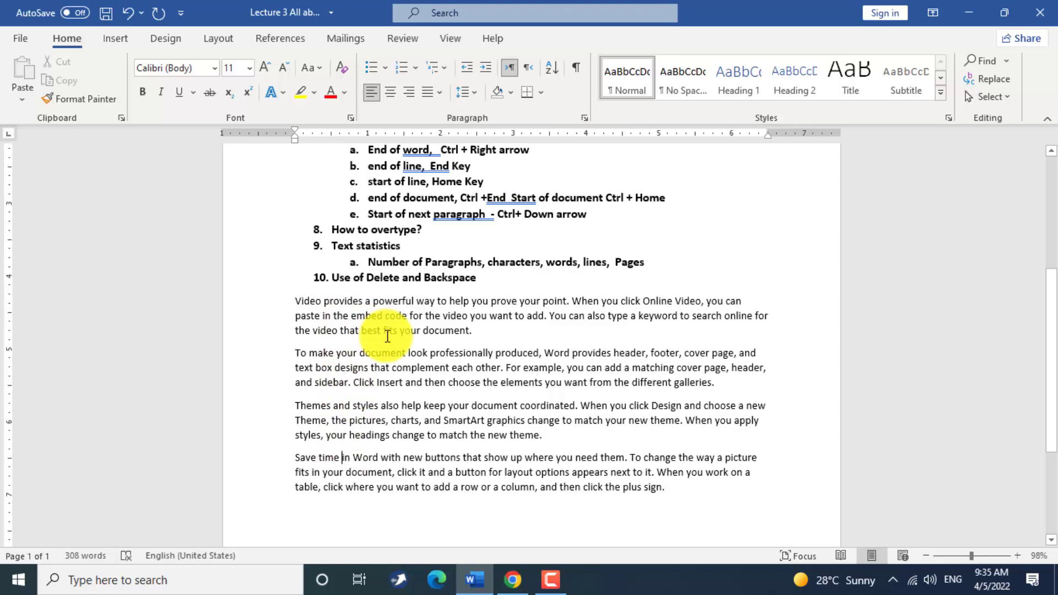
- Highlight the second list item, "About Character, Word, Sentence, Paragraph", and place the cursor in its individual terms
scroll(387, 336, "up", 3)
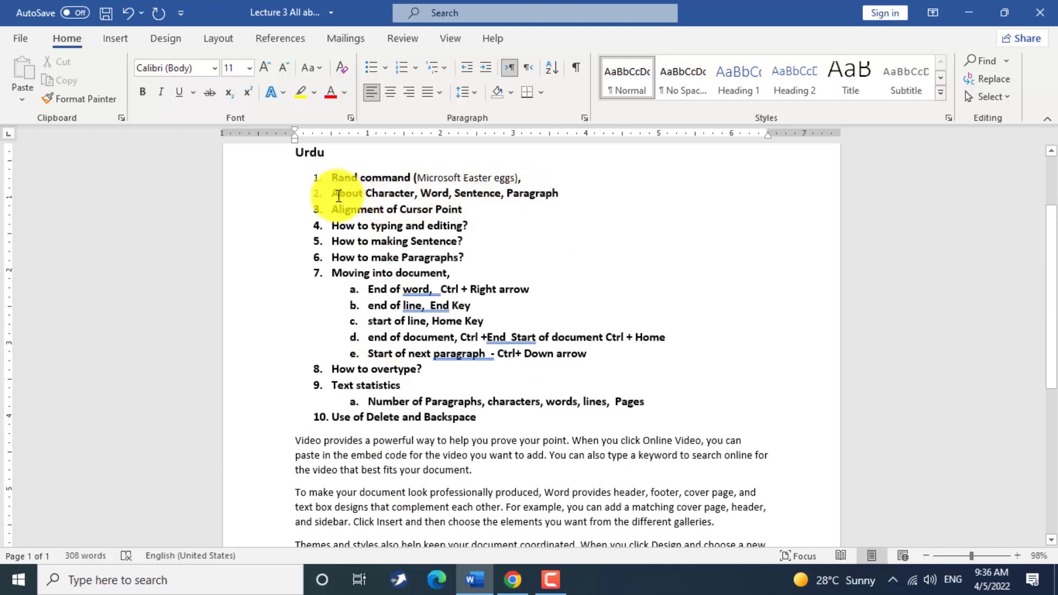
left_click_drag(332, 193, 577, 194)
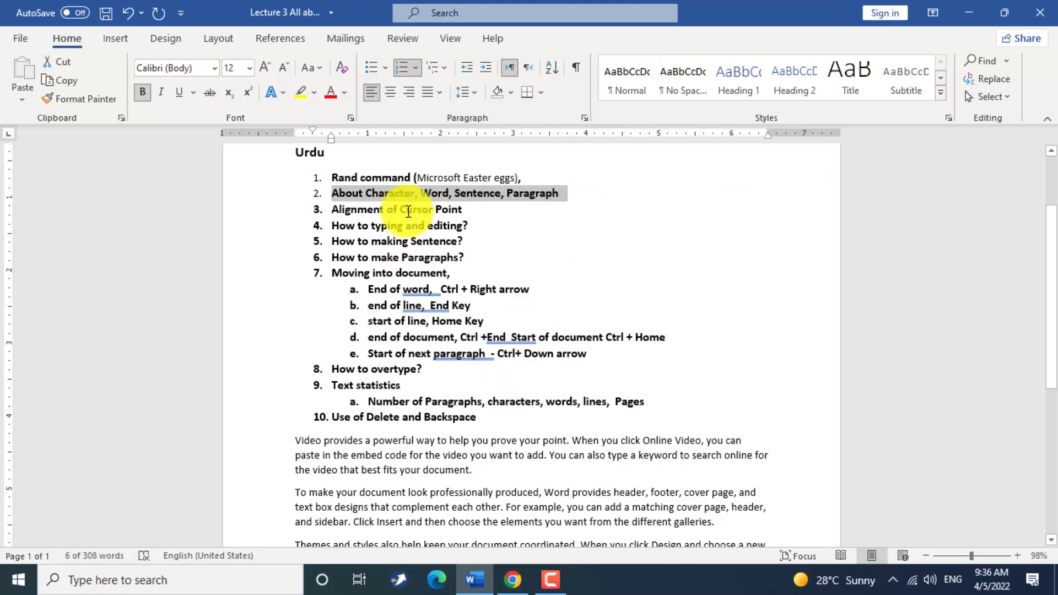
left_click(380, 193)
left_click(467, 191)
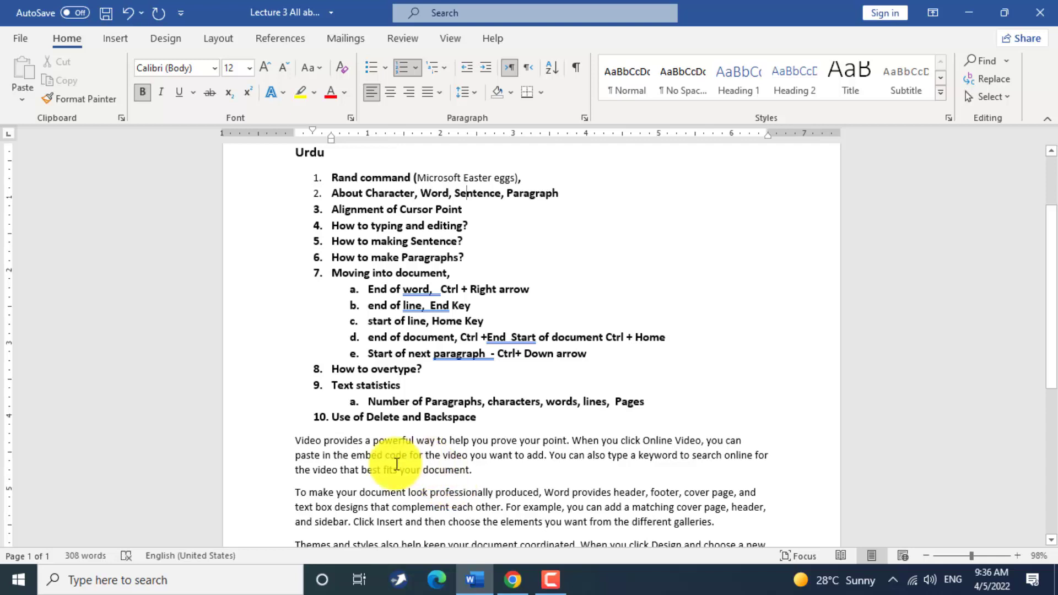
- Zoom in to 204% on the first generated paragraph and select its first word, "Video"
left_click(293, 439)
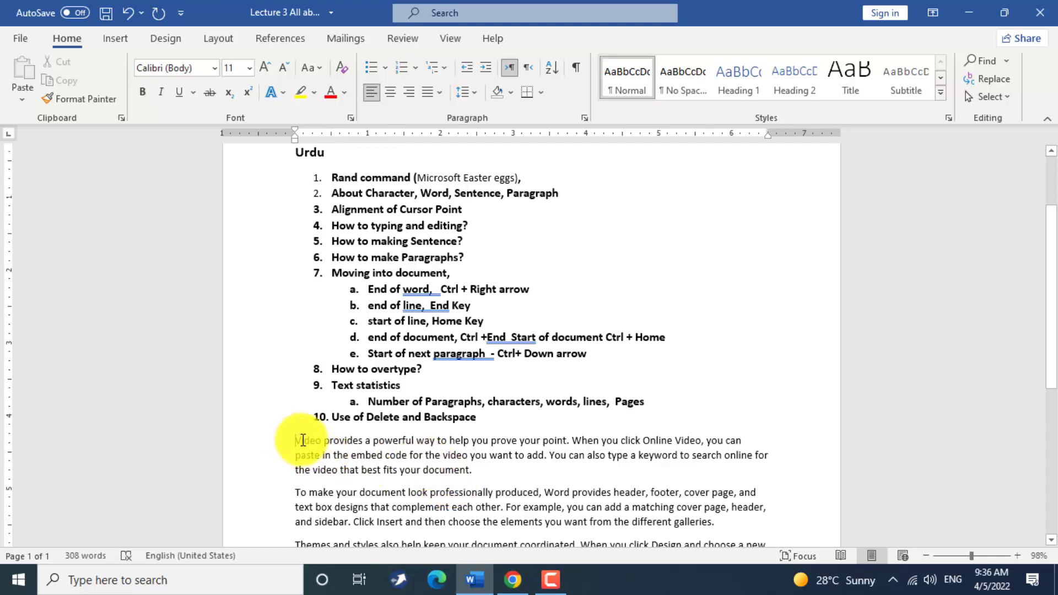
left_click(983, 557)
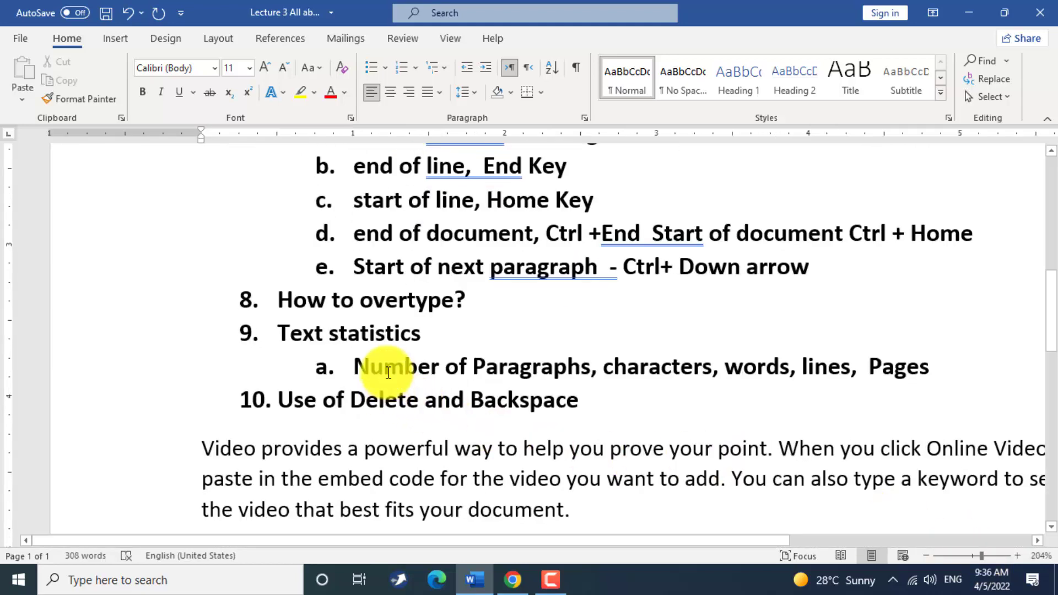
scroll(389, 372, "down", 2)
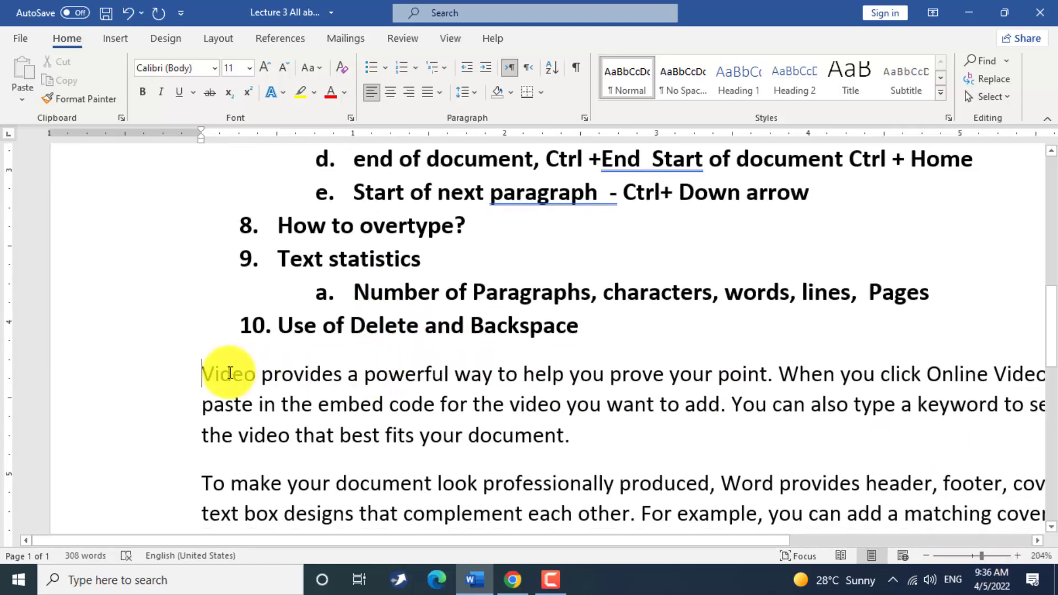
left_click_drag(205, 374, 258, 380)
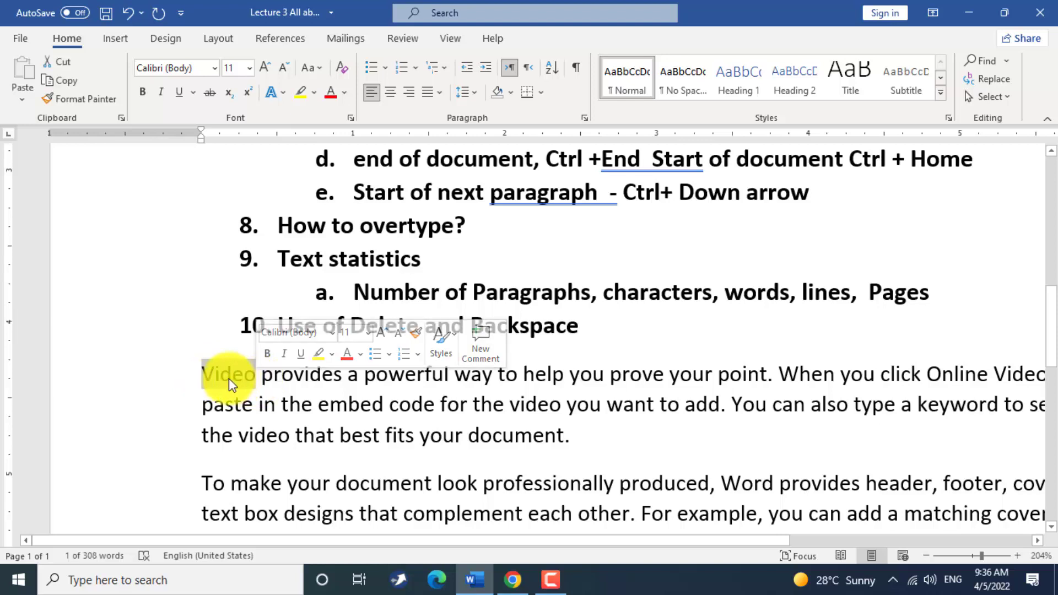
left_click(208, 374)
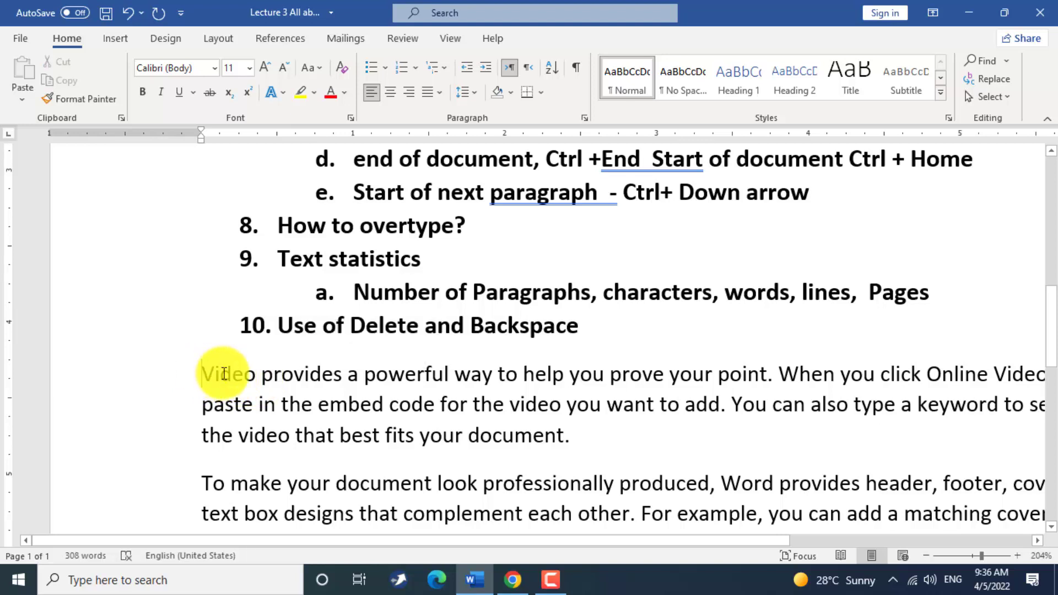
left_click_drag(201, 374, 255, 375)
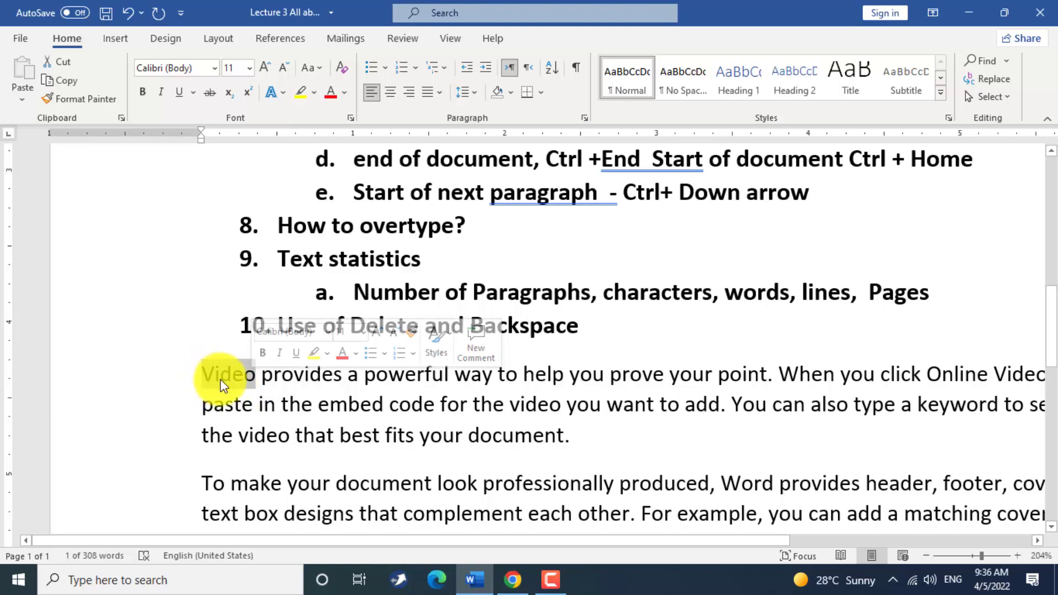
- Select the words "provides", "a" and "powerful" one after another in the first generated paragraph
left_click(258, 376)
key("Delete")
double_click(264, 376)
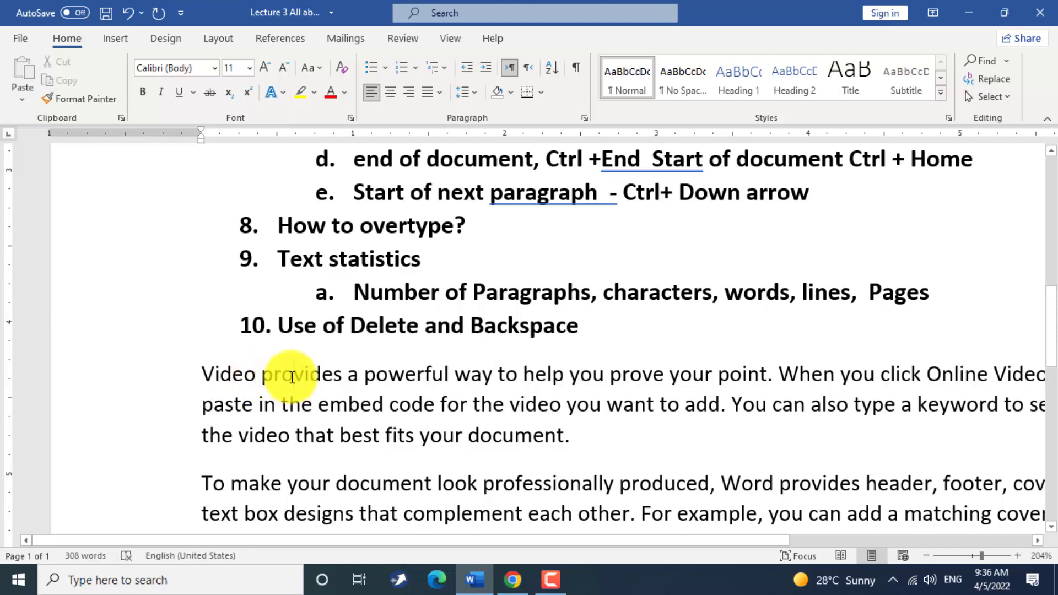
double_click(265, 376)
left_click(342, 376)
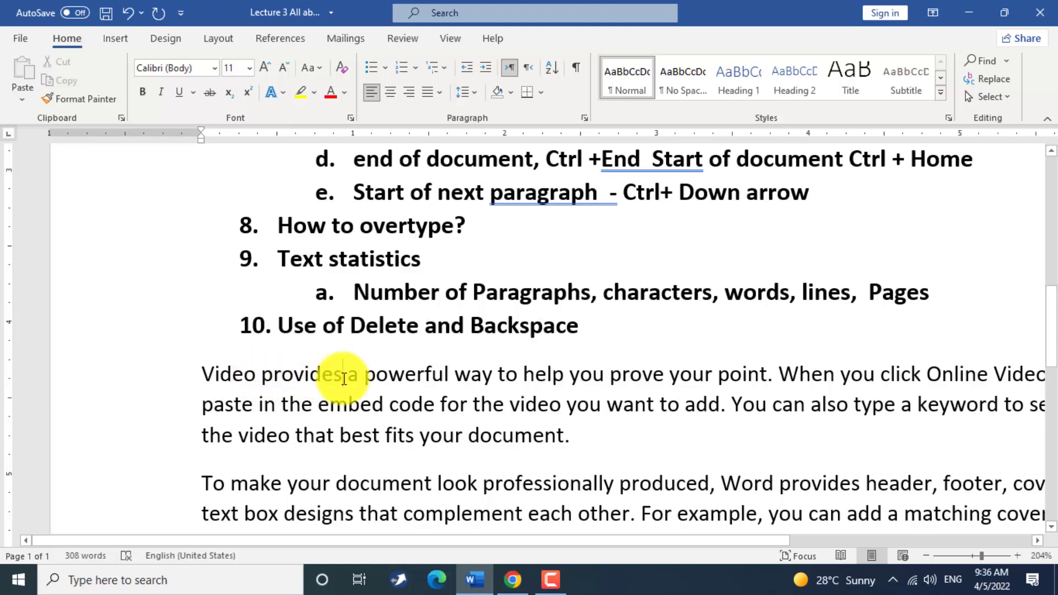
double_click(349, 378)
left_click(350, 377)
double_click(353, 377)
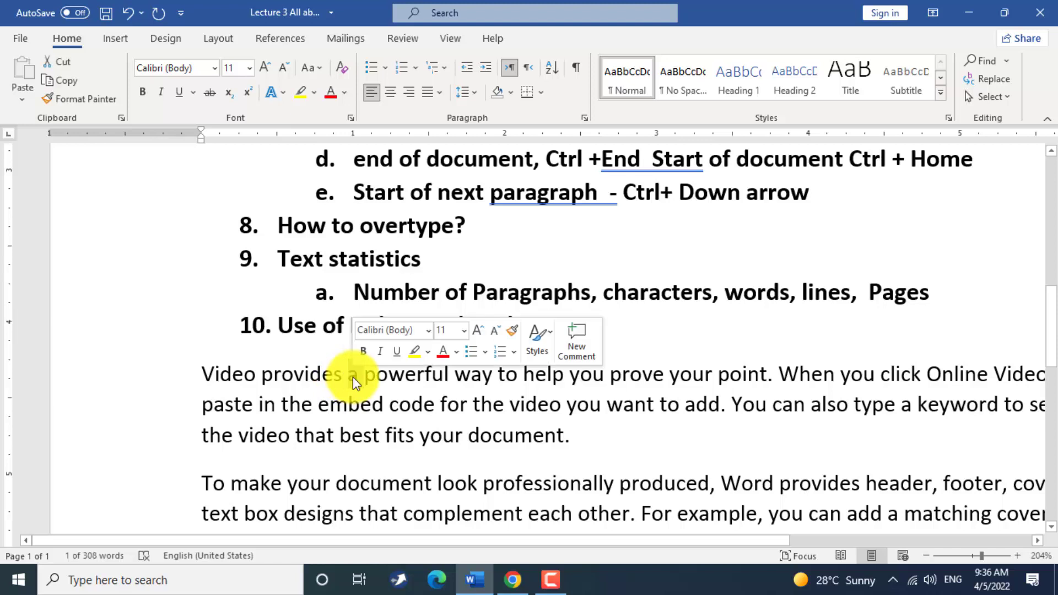
left_click(388, 374)
double_click(405, 375)
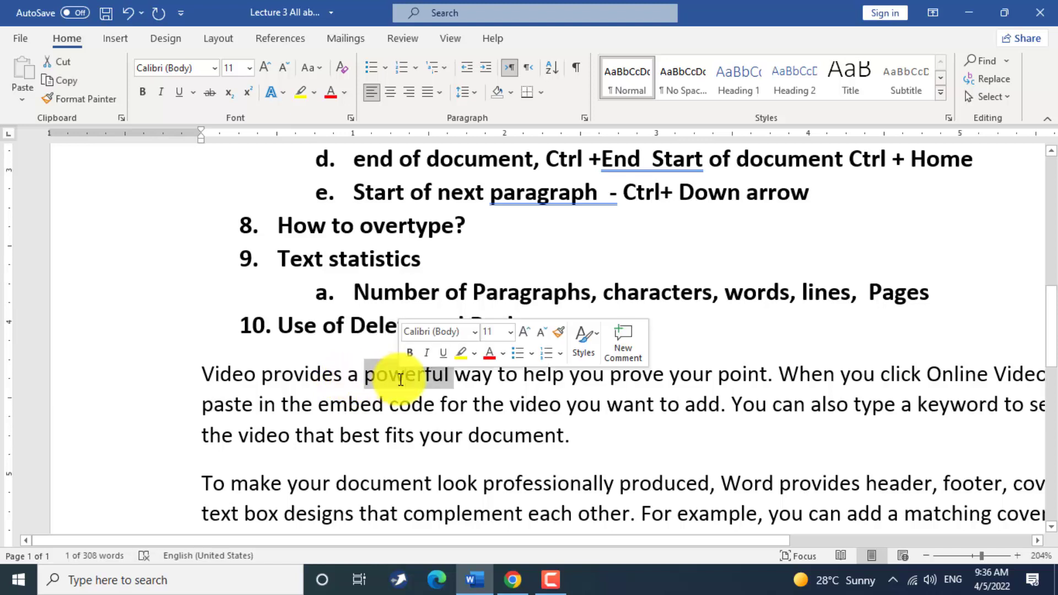
- Select the full stop after "point" in the first generated paragraph, then that paragraph's entire first sentence
scroll(361, 392, "up", 1)
scroll(361, 392, "up", 4)
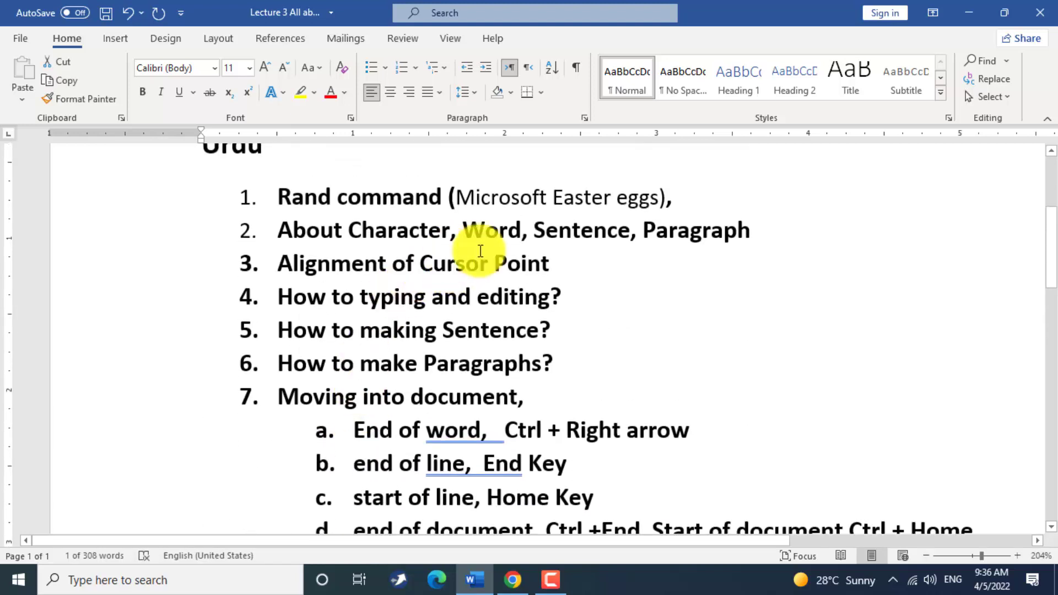
scroll(386, 270, "down", 4)
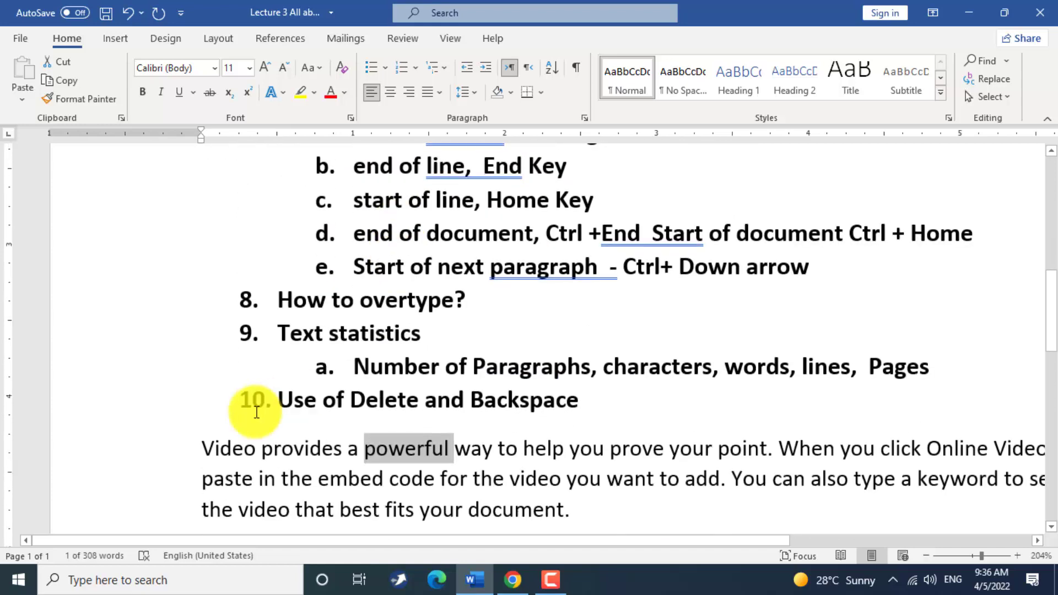
scroll(448, 428, "down", 1)
scroll(491, 390, "up", 5)
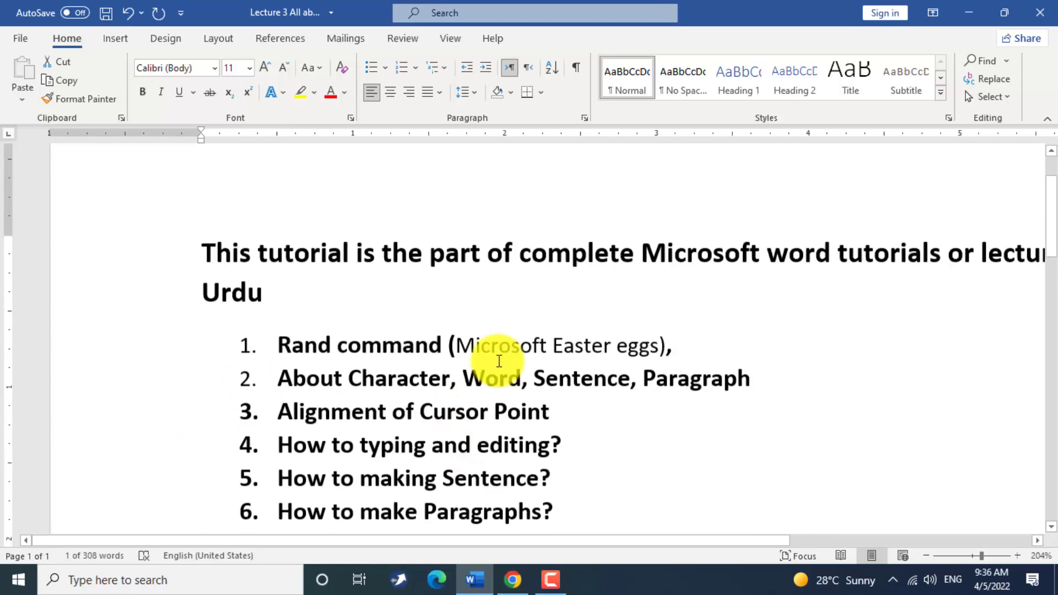
scroll(543, 357, "down", 8)
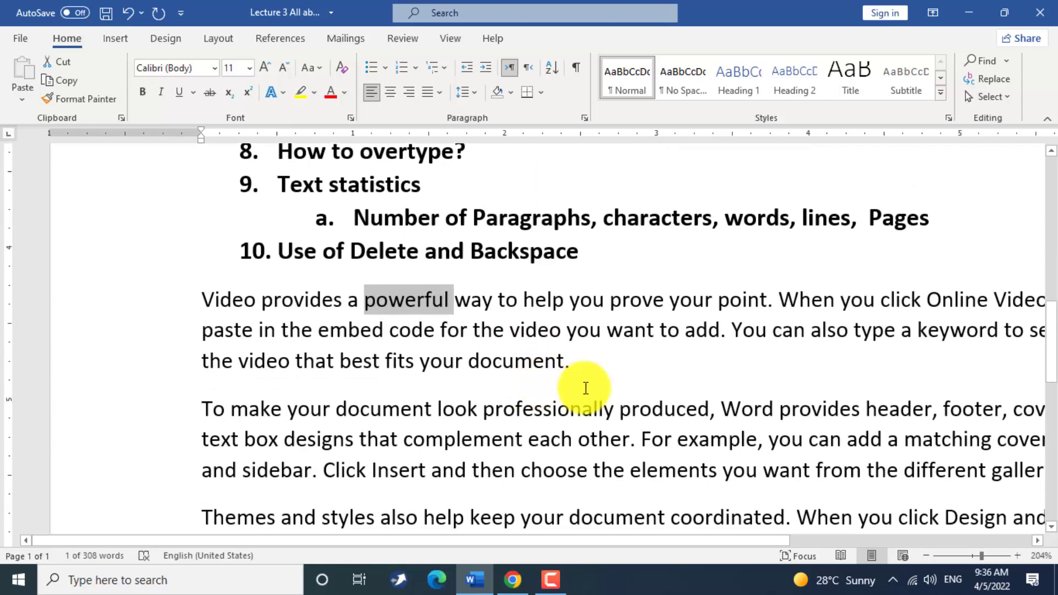
left_click(578, 380)
left_click(769, 301)
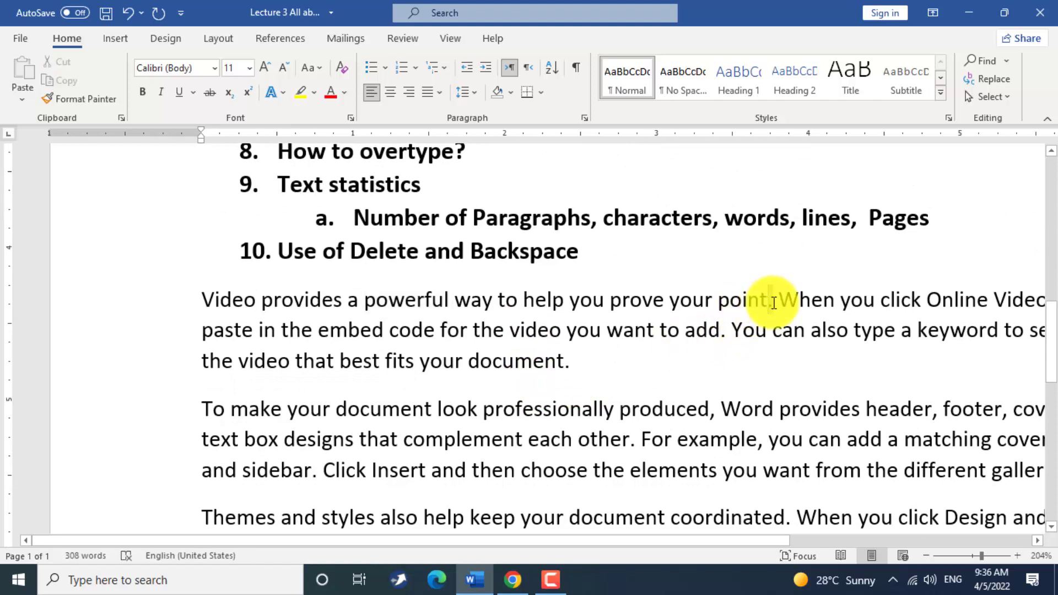
double_click(769, 301)
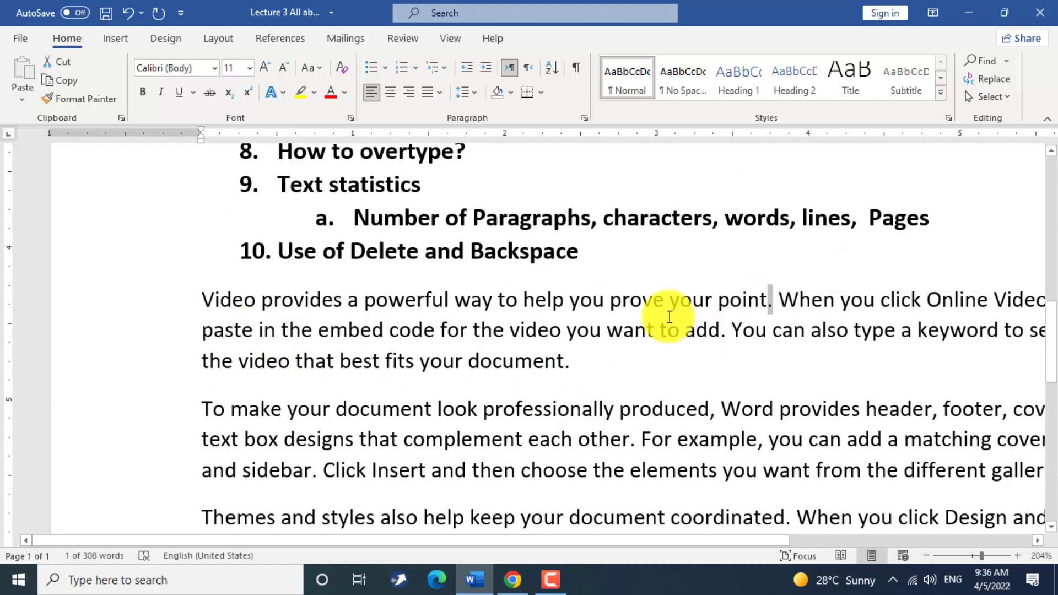
left_click_drag(204, 299, 772, 304)
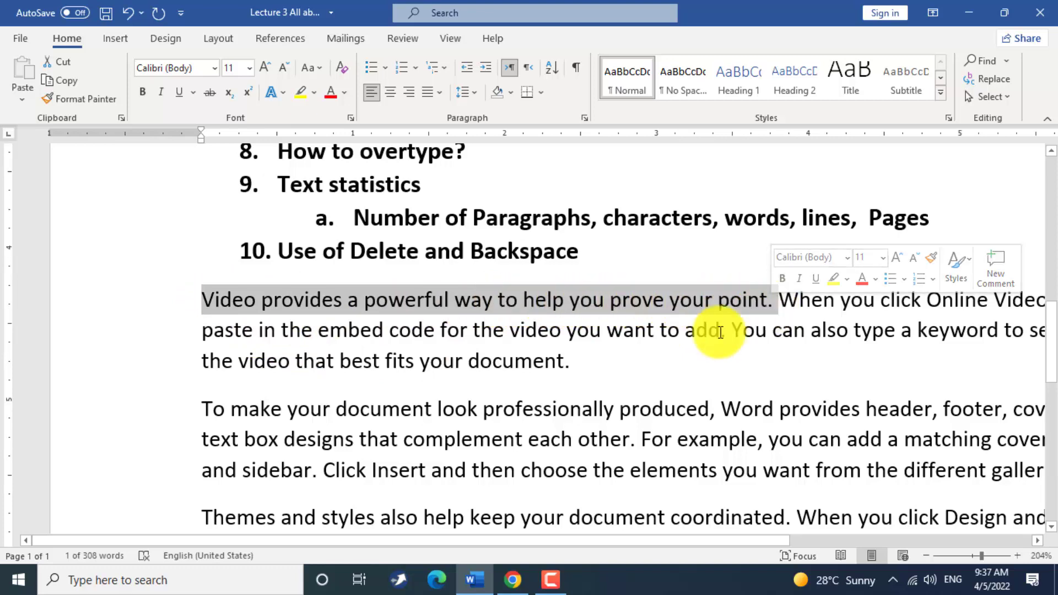
- Zoom out to 140% and select the first paragraph's last sentence, starting with "You can also type a keyword"
scroll(673, 338, "down", 1)
left_click(976, 554)
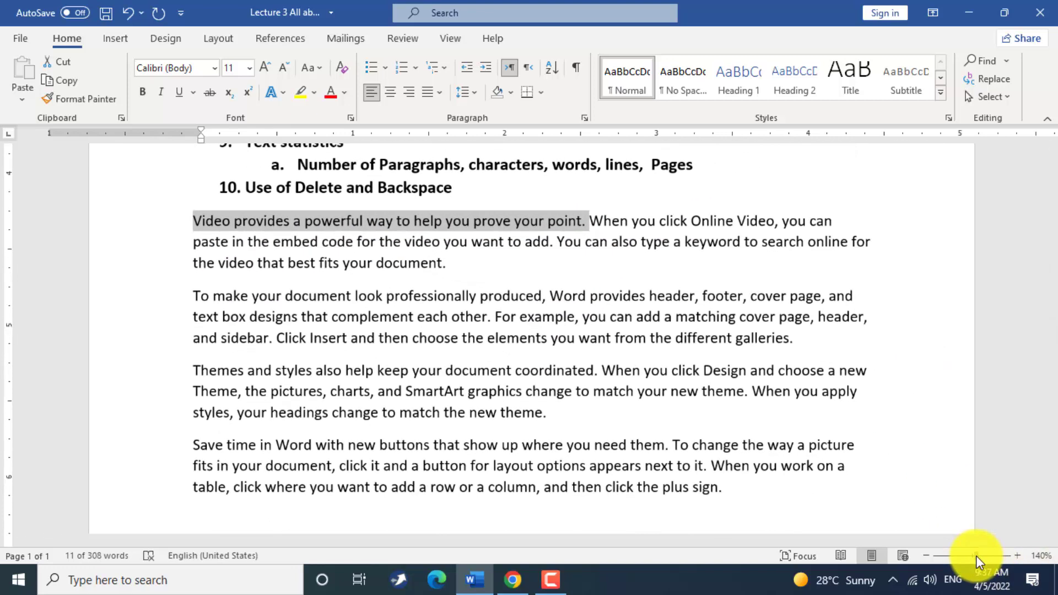
left_click(594, 223)
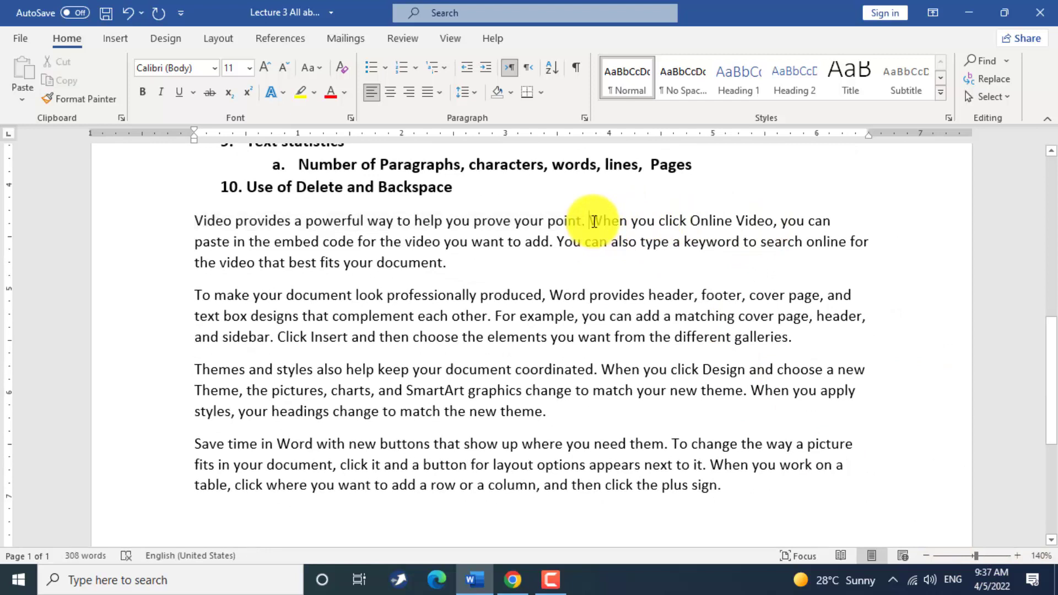
left_click_drag(590, 221, 590, 267)
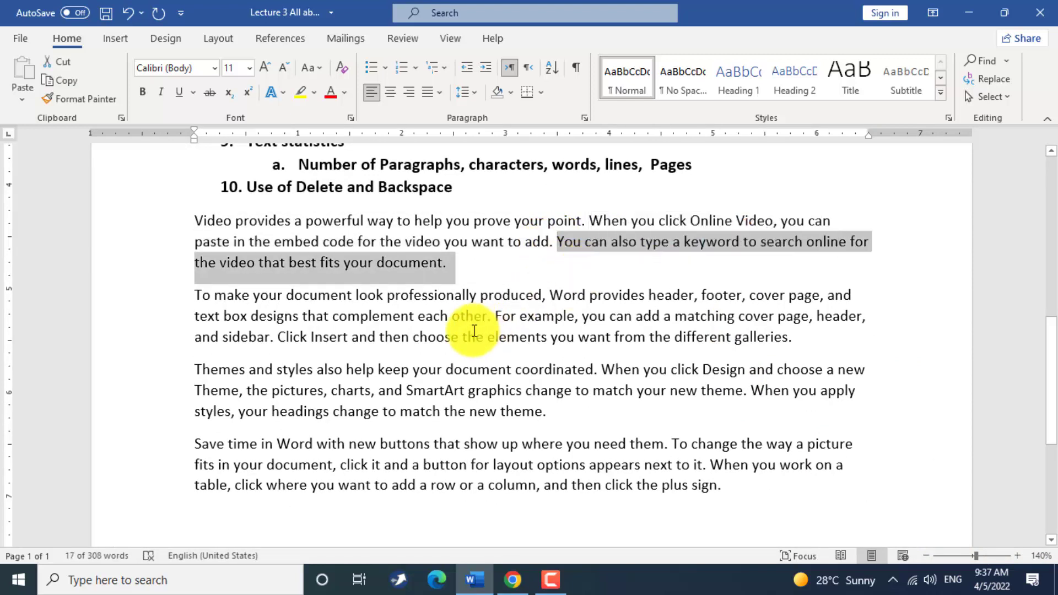
- Select the whole first generated paragraph, then clear the selection
scroll(472, 328, "up", 2)
left_click_drag(160, 324, 166, 370)
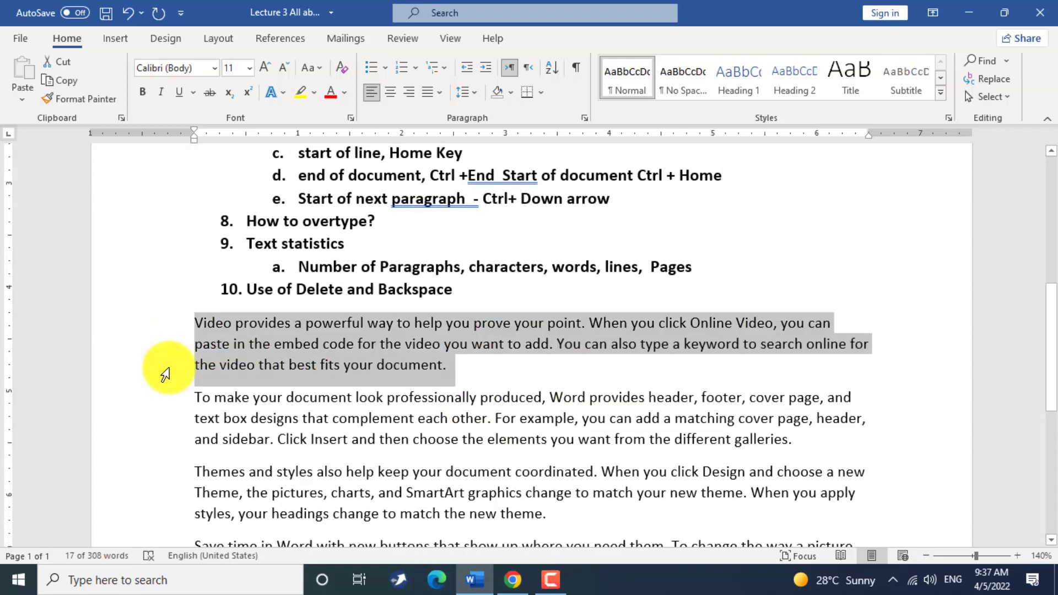
left_click(448, 361)
- Check the list topics again and place the cursor at the end of the first generated paragraph
scroll(448, 360, "up", 3)
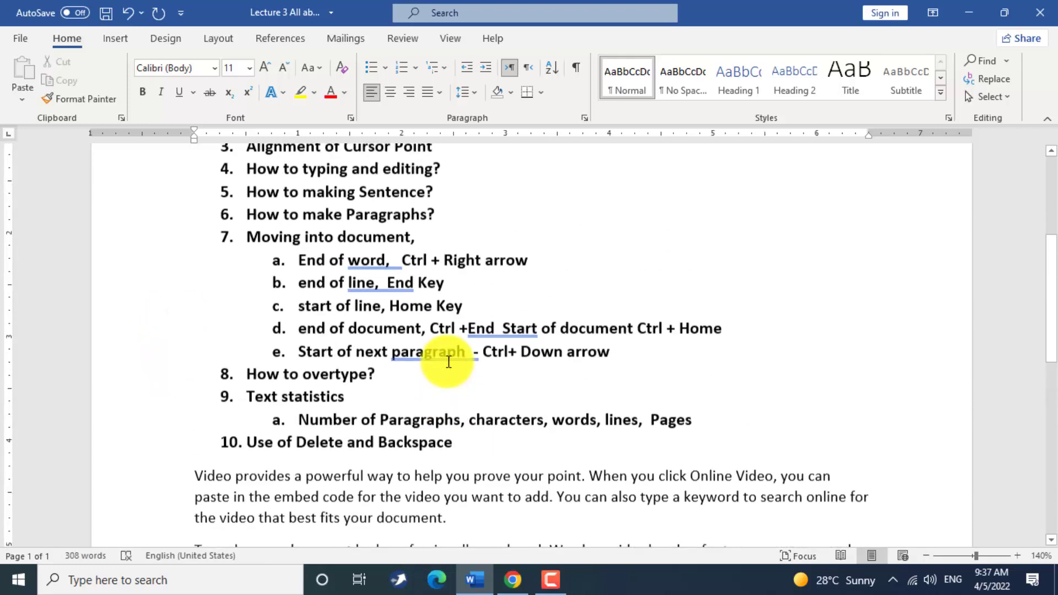
scroll(448, 359, "up", 2)
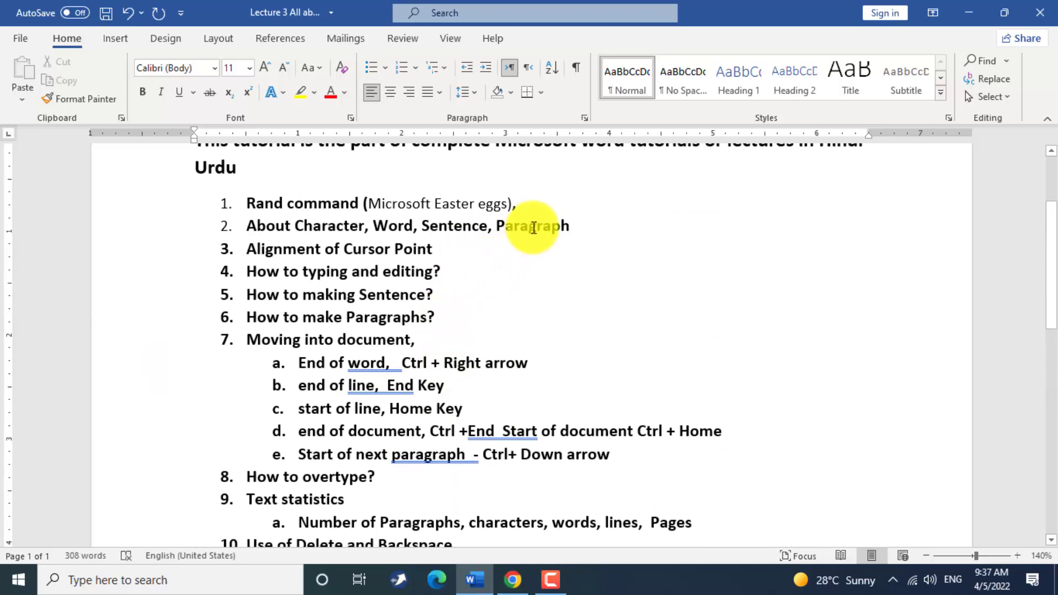
scroll(533, 378, "down", 4)
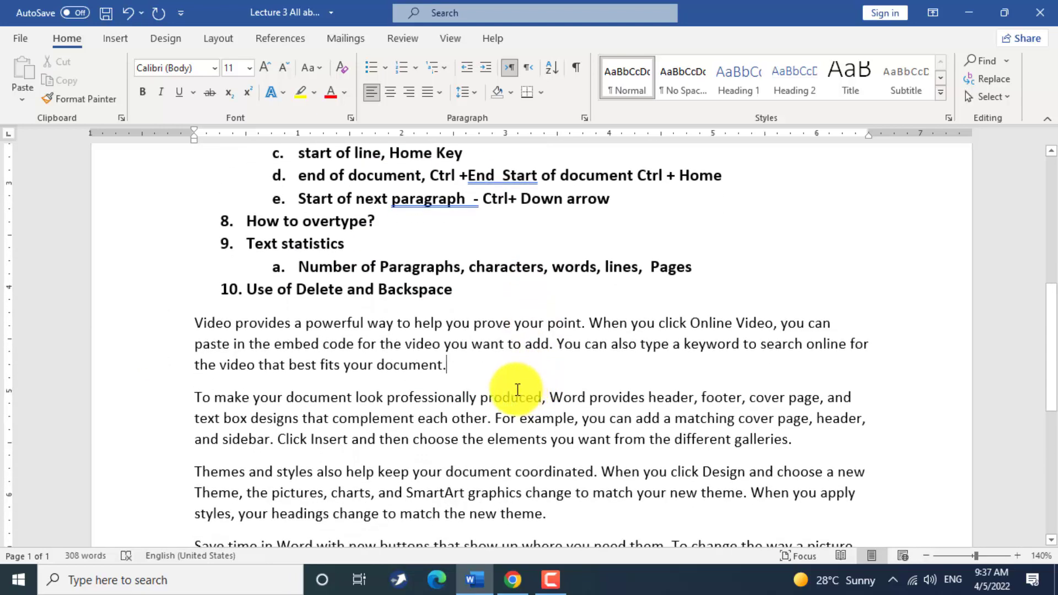
left_click(454, 373)
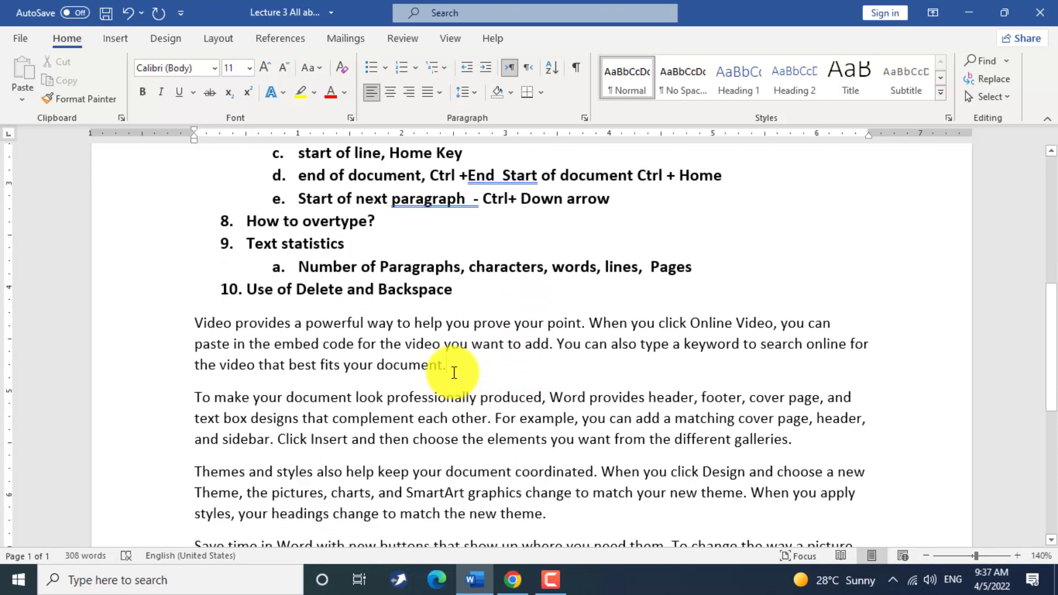
- Split the first generated paragraph before "document.", select the part above the break, and place the cursor in the word "document"
left_click(378, 364)
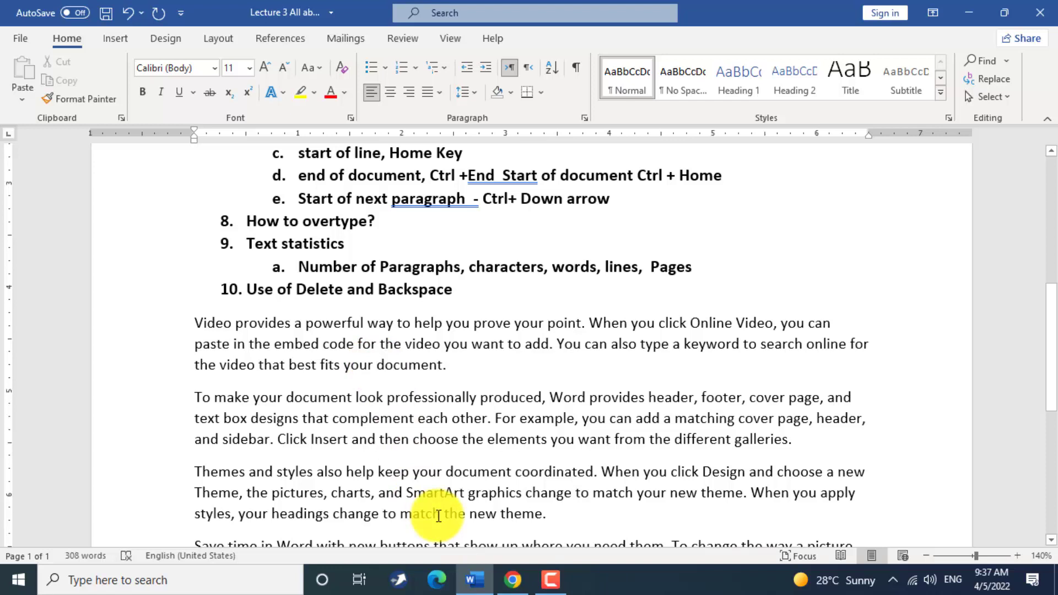
key("Return")
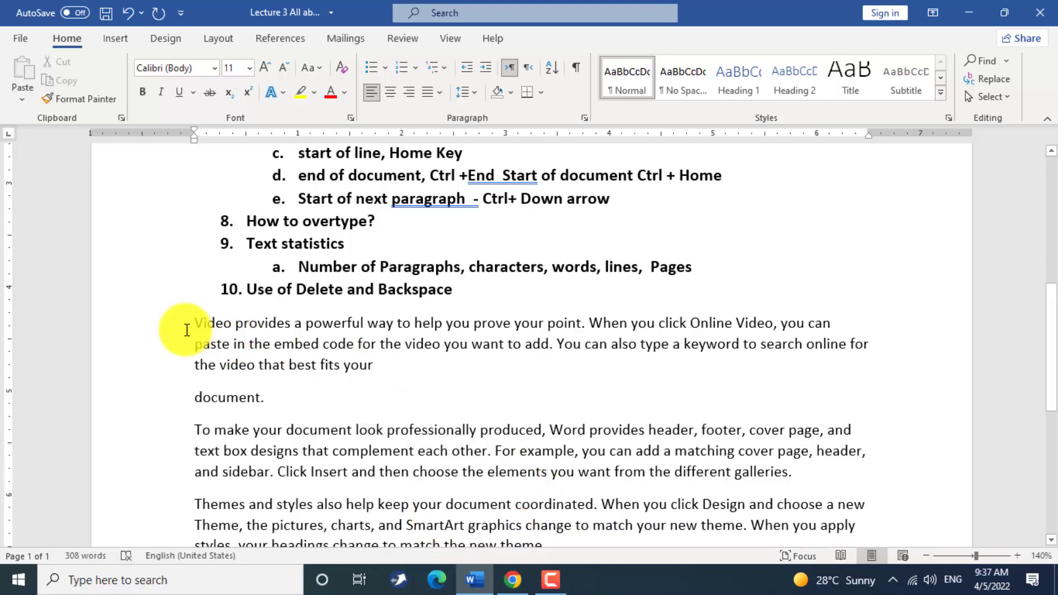
left_click_drag(191, 326, 393, 365)
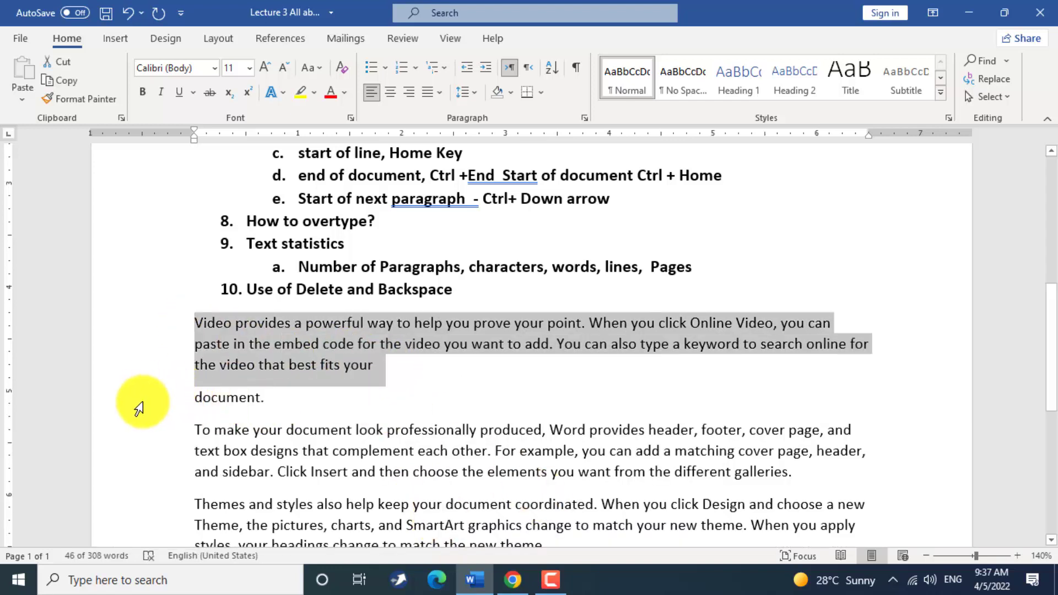
left_click(157, 411)
left_click(212, 399)
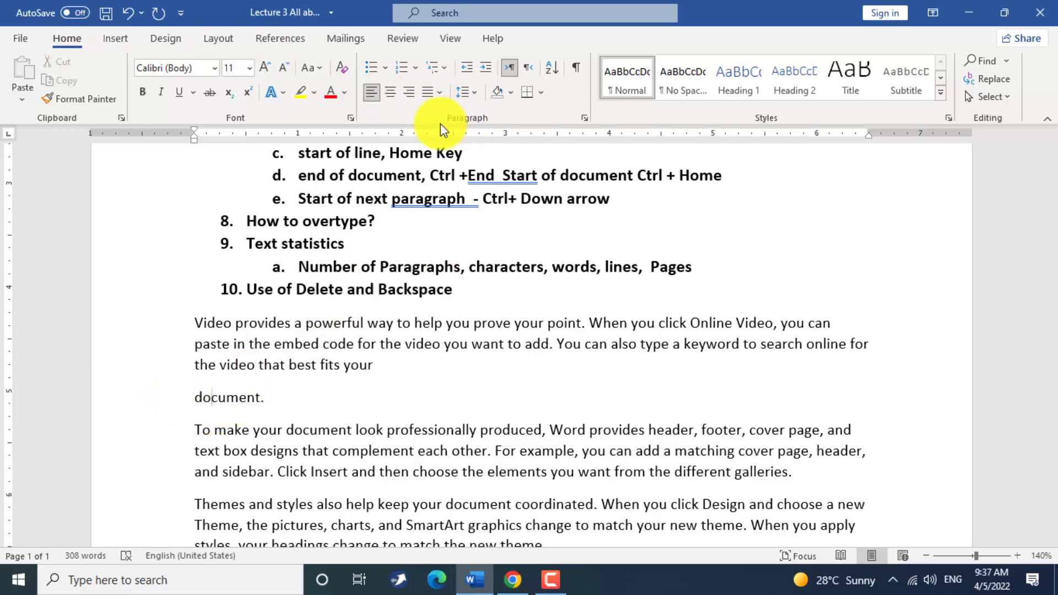
- Show the formatting marks and select the paragraph marks after "fits your", after "document." and at the end of the Rand command topic
left_click(577, 68)
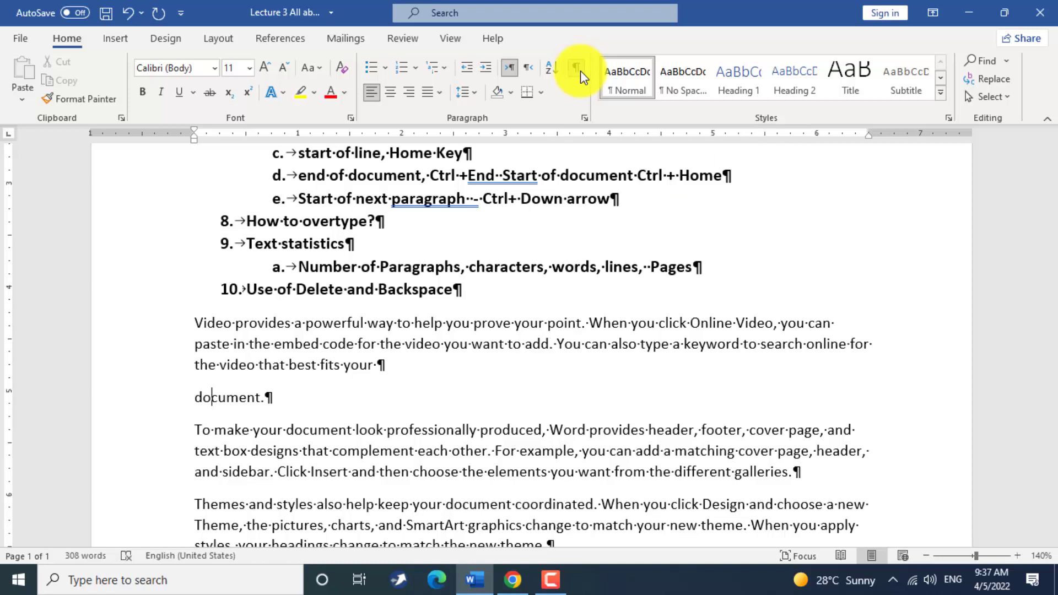
left_click_drag(377, 365, 385, 365)
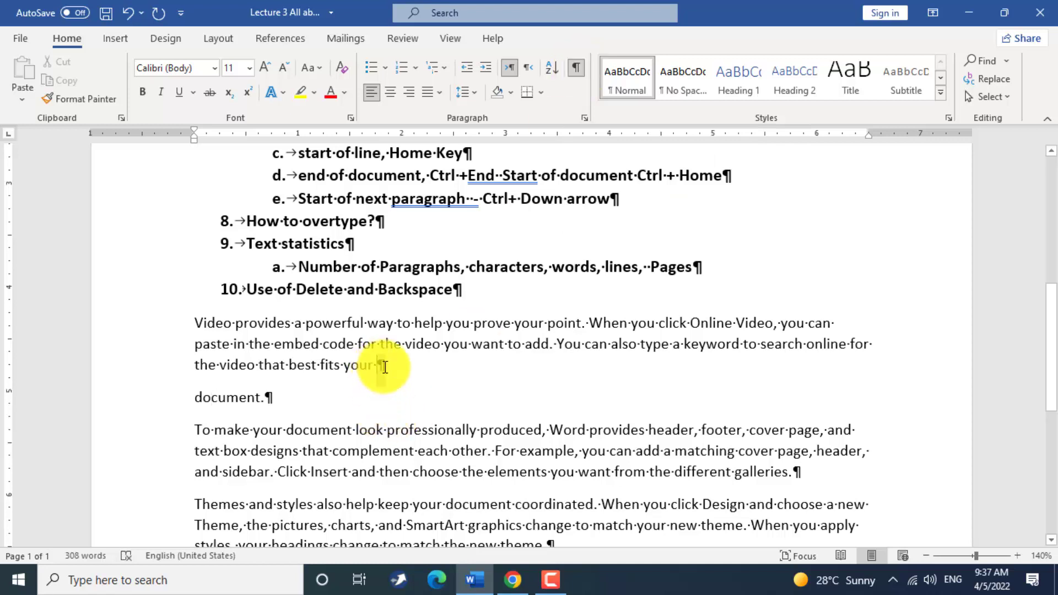
left_click_drag(265, 397, 273, 398)
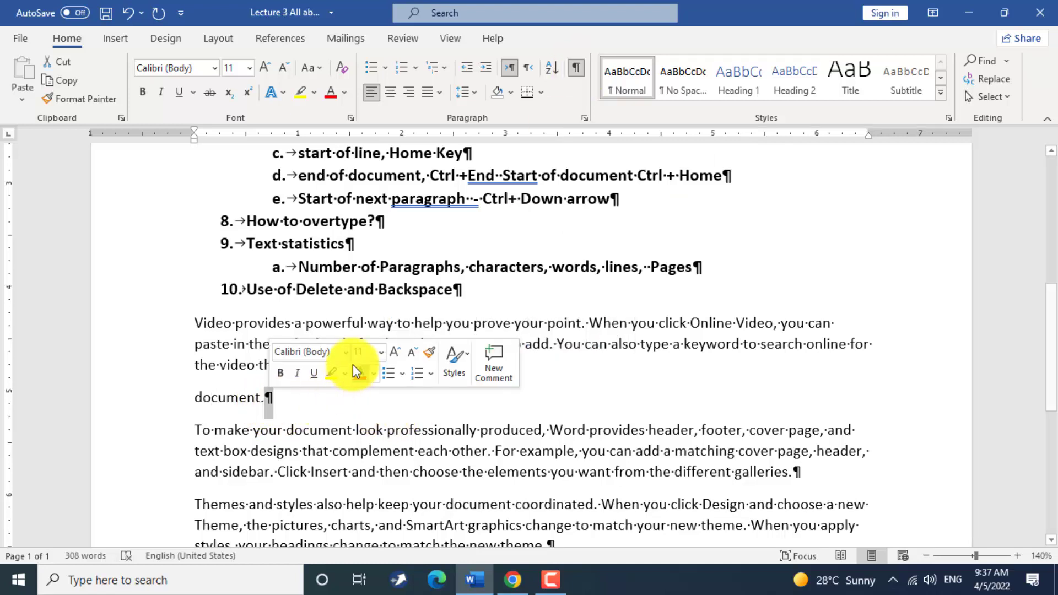
scroll(562, 288, "up", 5)
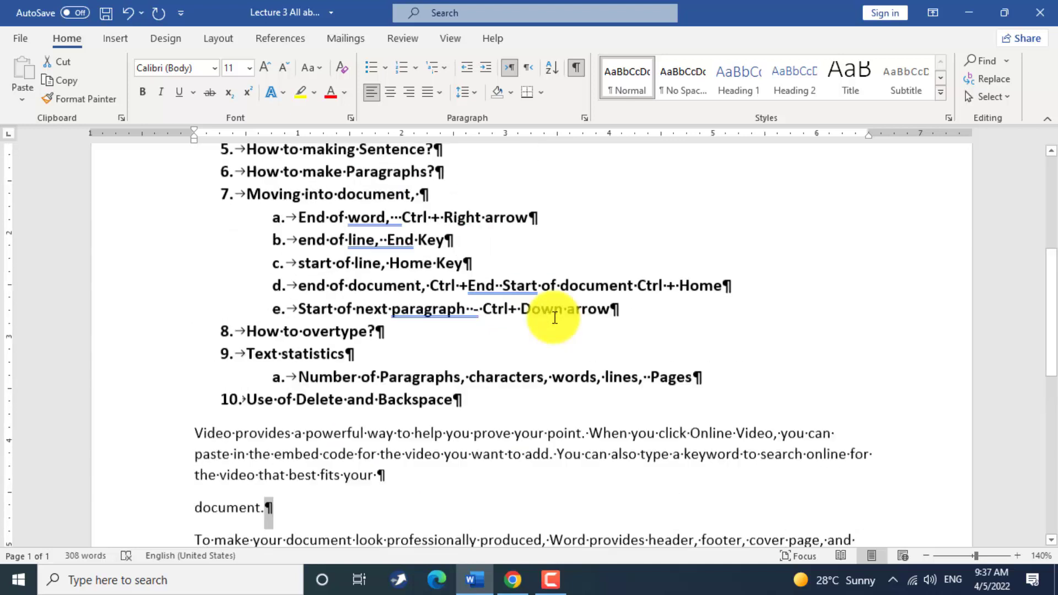
left_click_drag(515, 254, 524, 255)
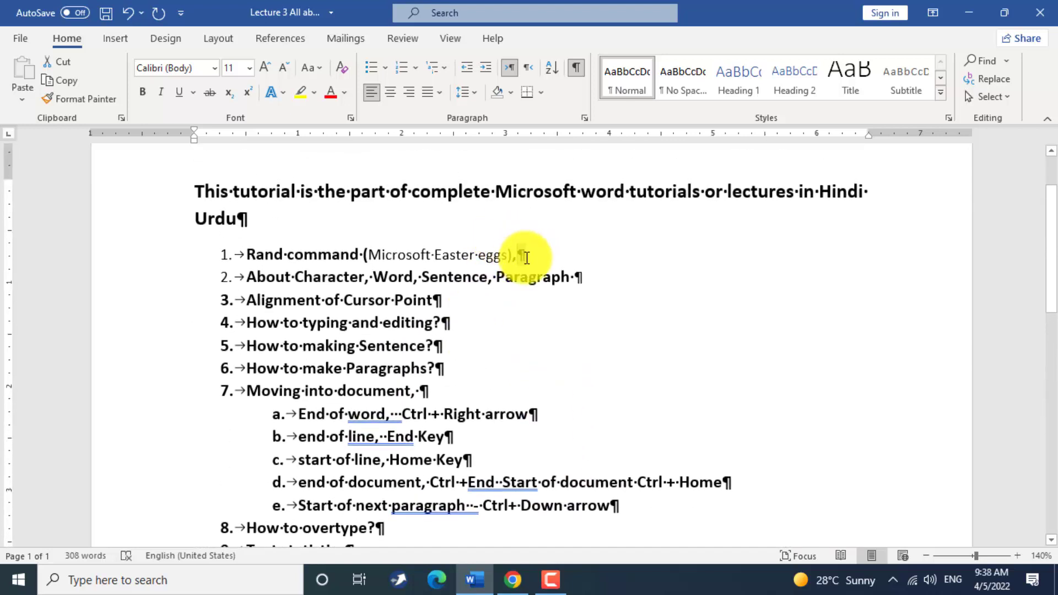
- Insert several blank paragraphs after the "Alignment of Cursor Point" topic, then delete them again
left_click(450, 302)
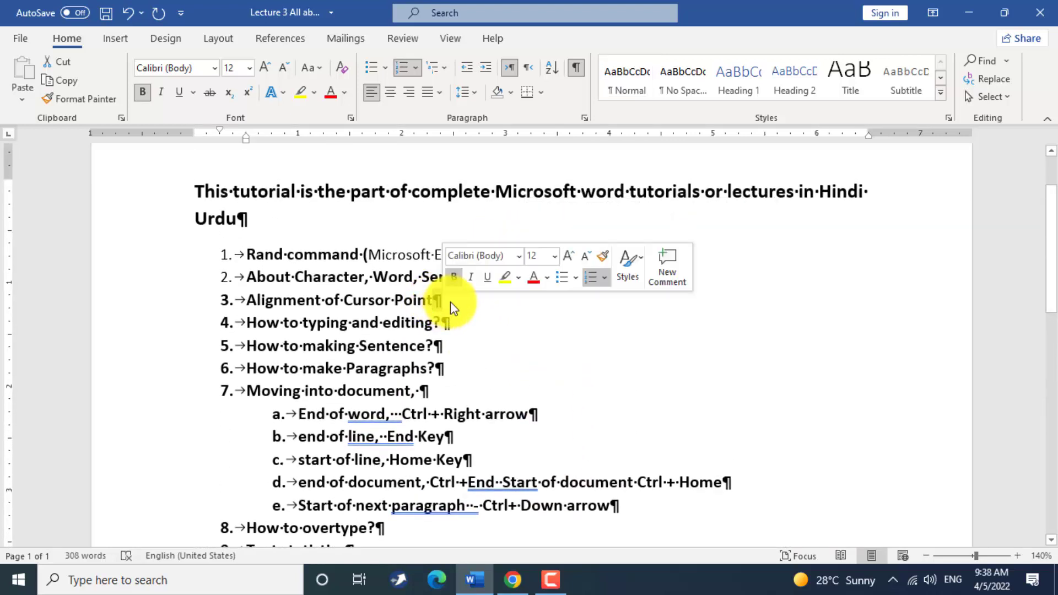
key("Return")
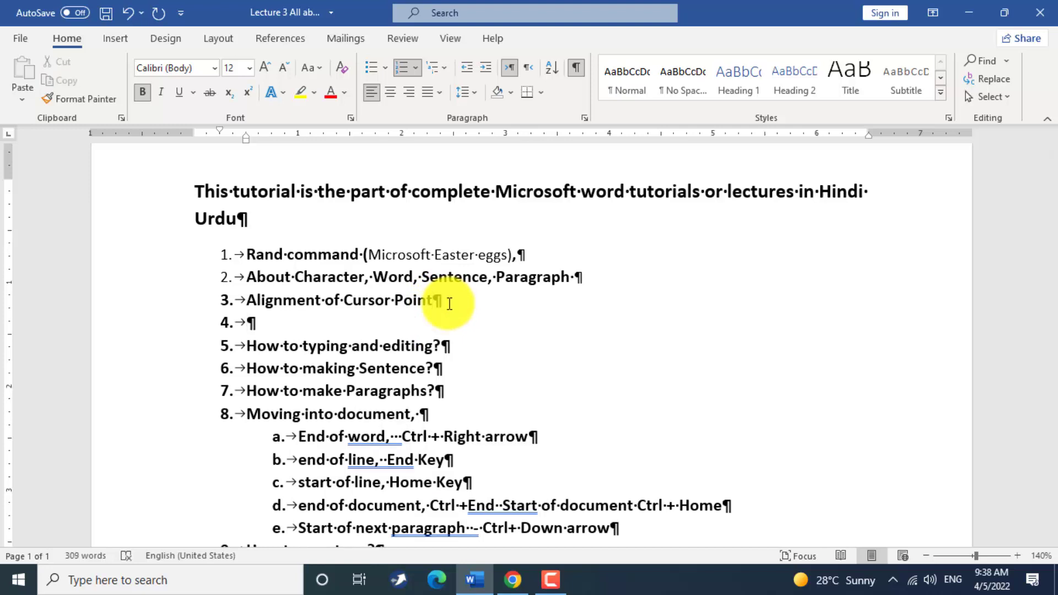
key("Return")
key("Return")
key("Return")
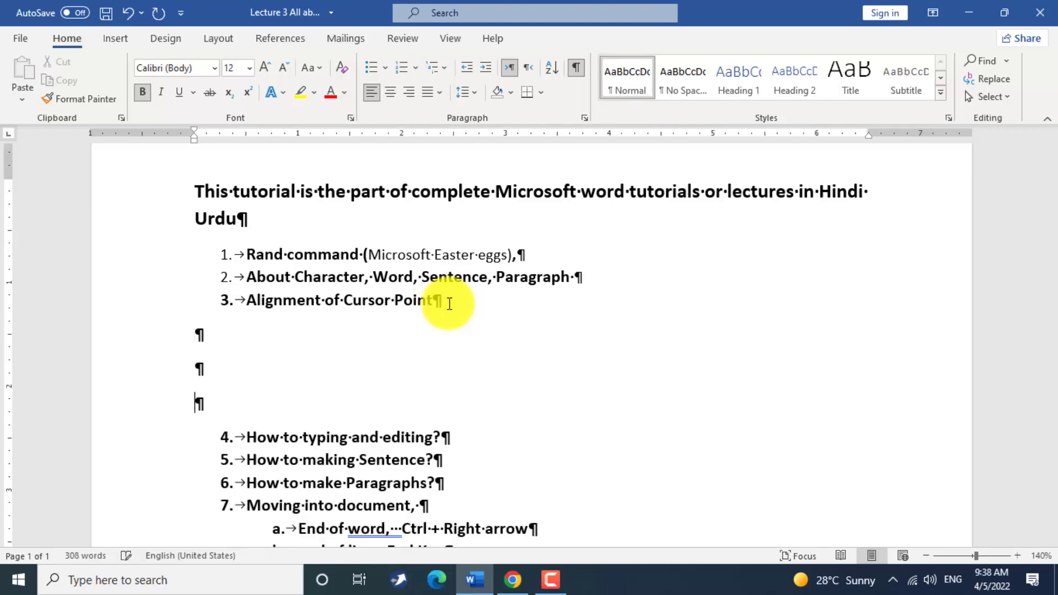
key("Return")
key("BackSpace")
key("BackSpace")
key("BackSpace")
key("BackSpace")
scroll(458, 360, "down", 1)
scroll(459, 361, "up", 1)
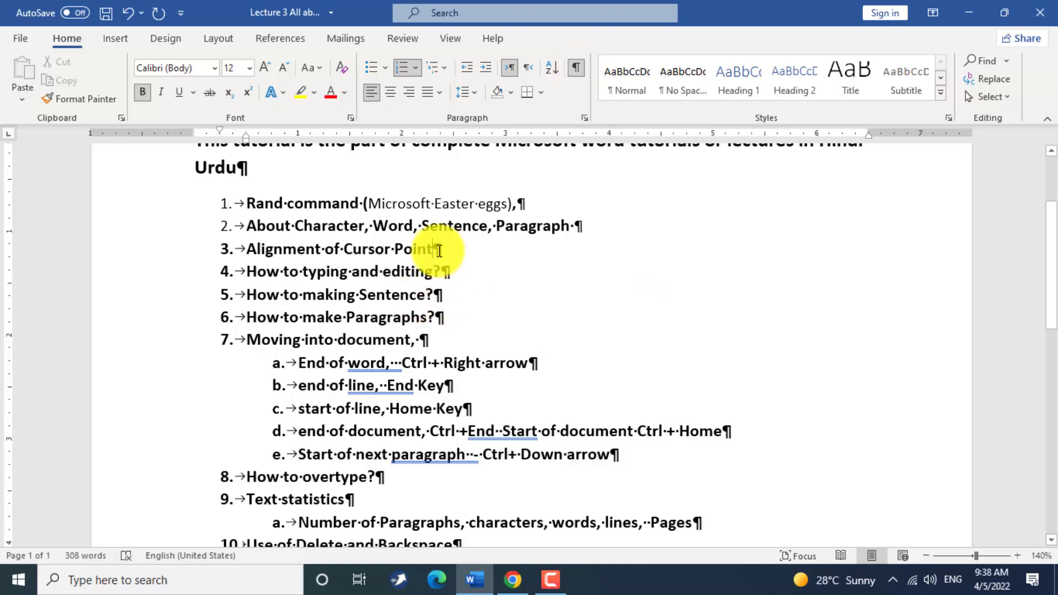
- Place the cursor before "prove" in the first generated paragraph, then before "How to overtype?", and hide the formatting marks
scroll(573, 394, "down", 5)
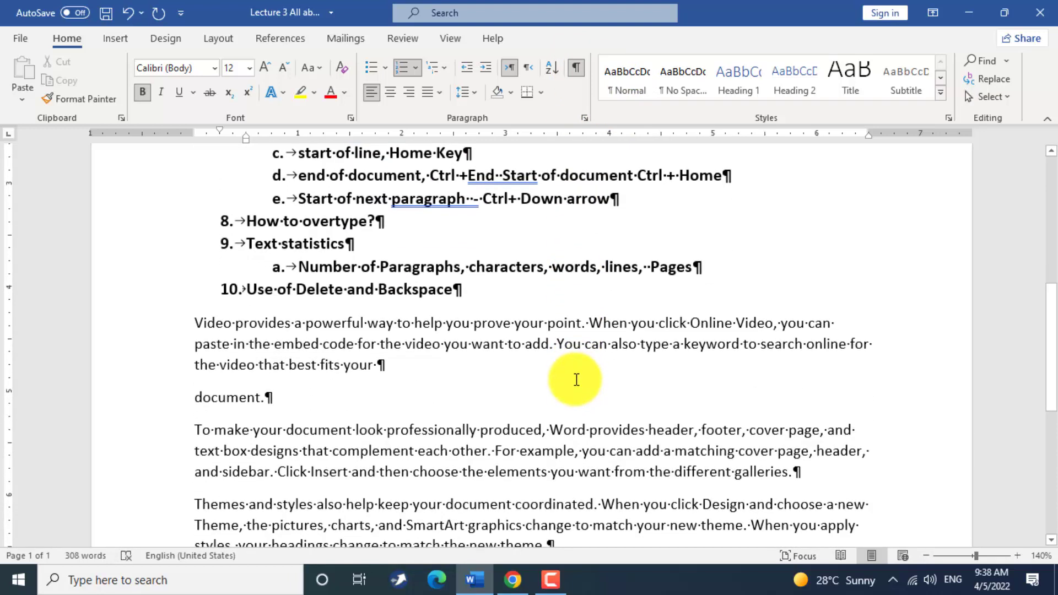
left_click(473, 327)
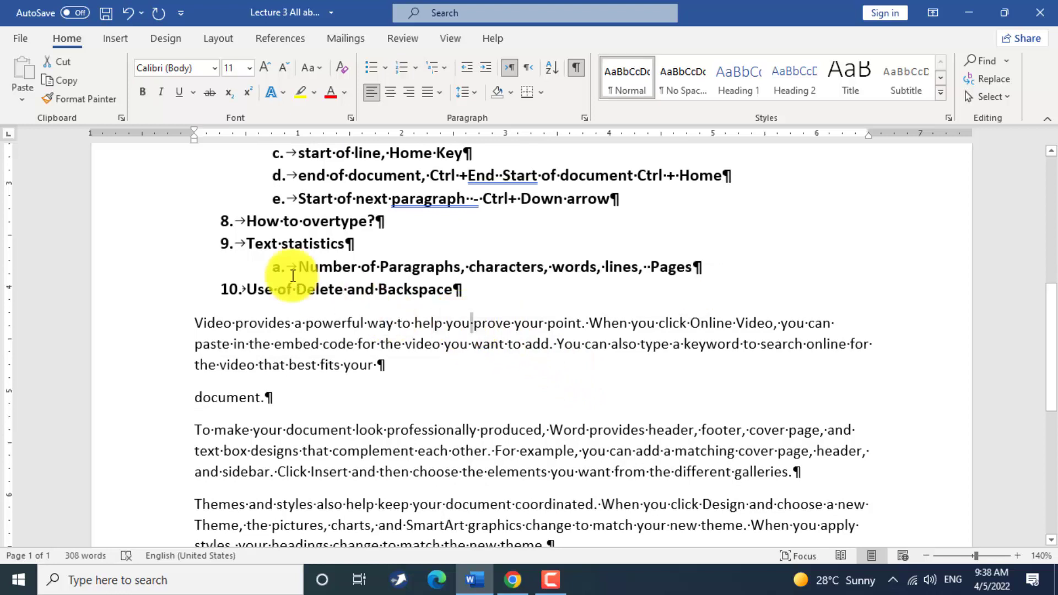
left_click(240, 221)
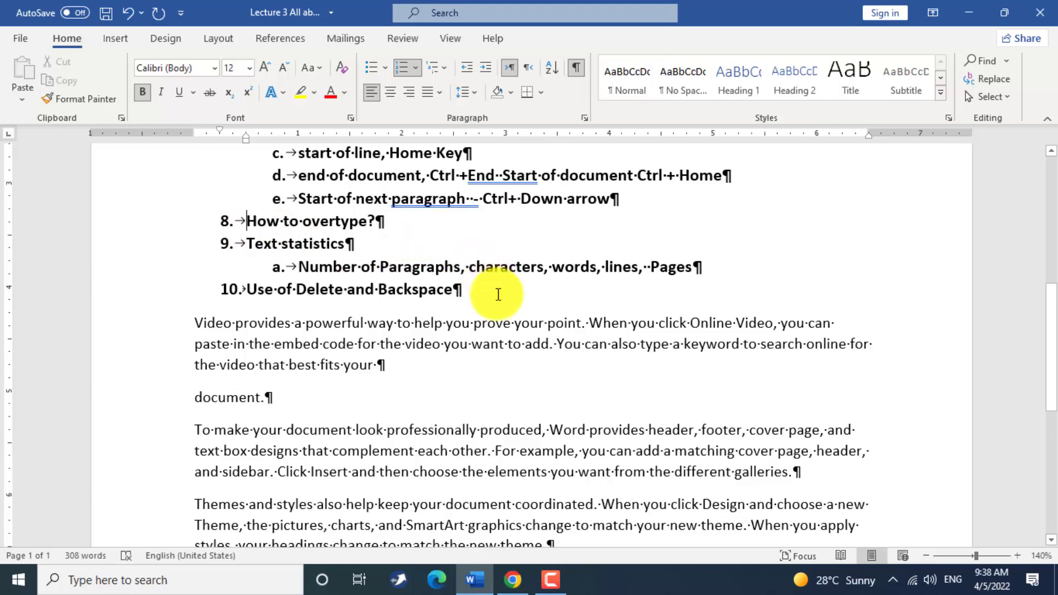
left_click(579, 68)
- Select the "Alignment of Cursor Point" topic, then place the cursor after "fits your" in the first generated paragraph
scroll(419, 397, "up", 5)
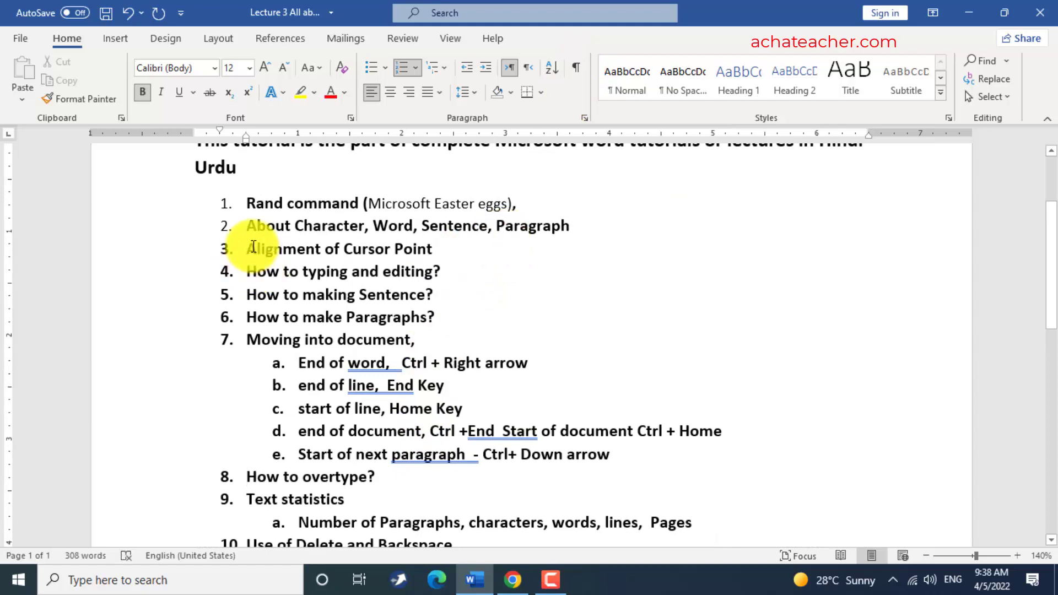
left_click_drag(250, 249, 421, 244)
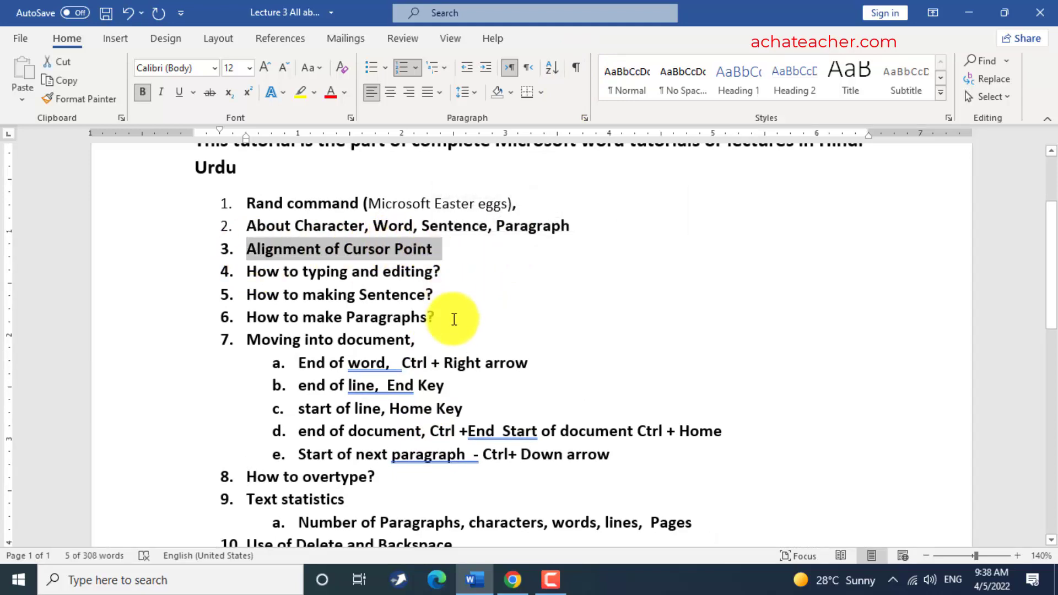
scroll(448, 336, "down", 5)
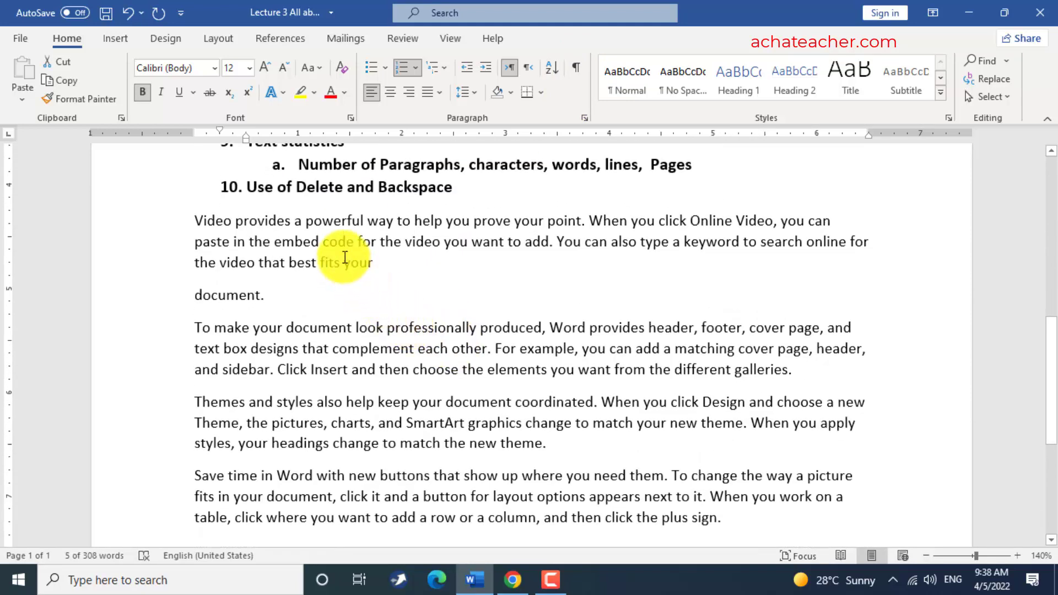
left_click(371, 261)
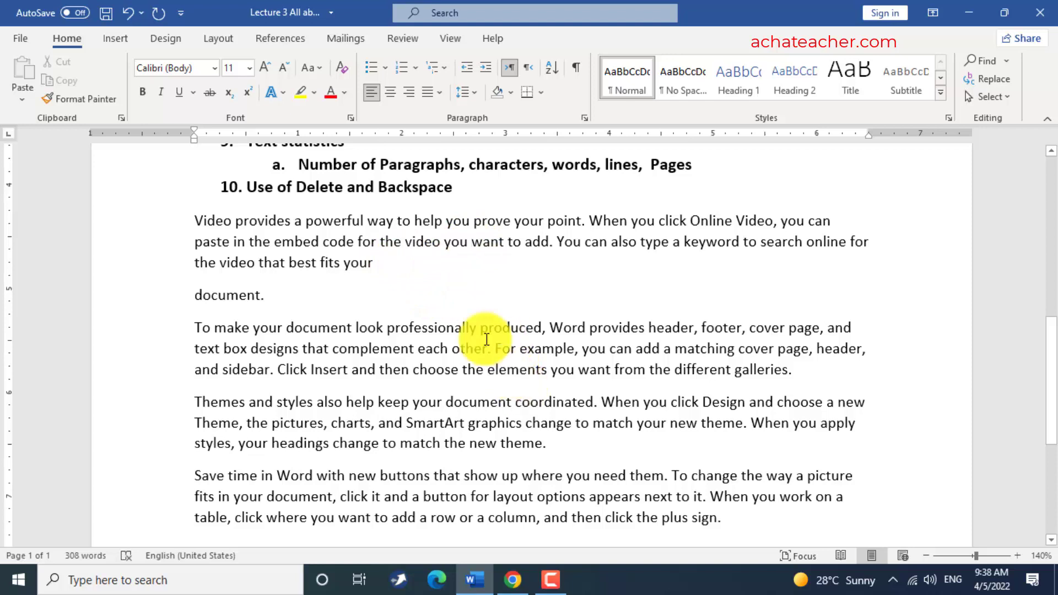
- Insert the text "you anre the one" before "want to add" in the first generated paragraph
left_click(472, 242)
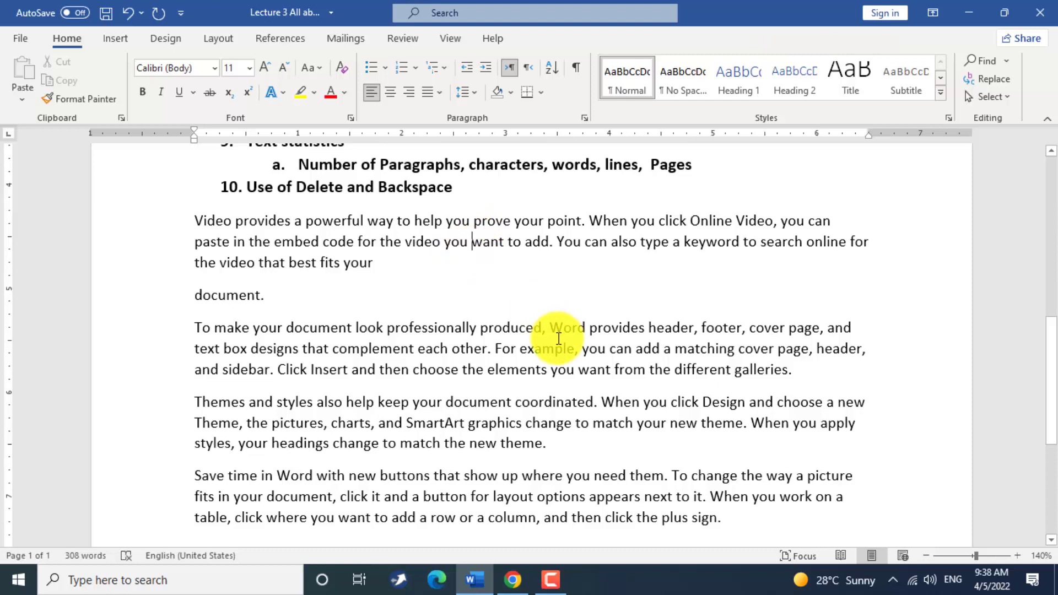
type("you anre t")
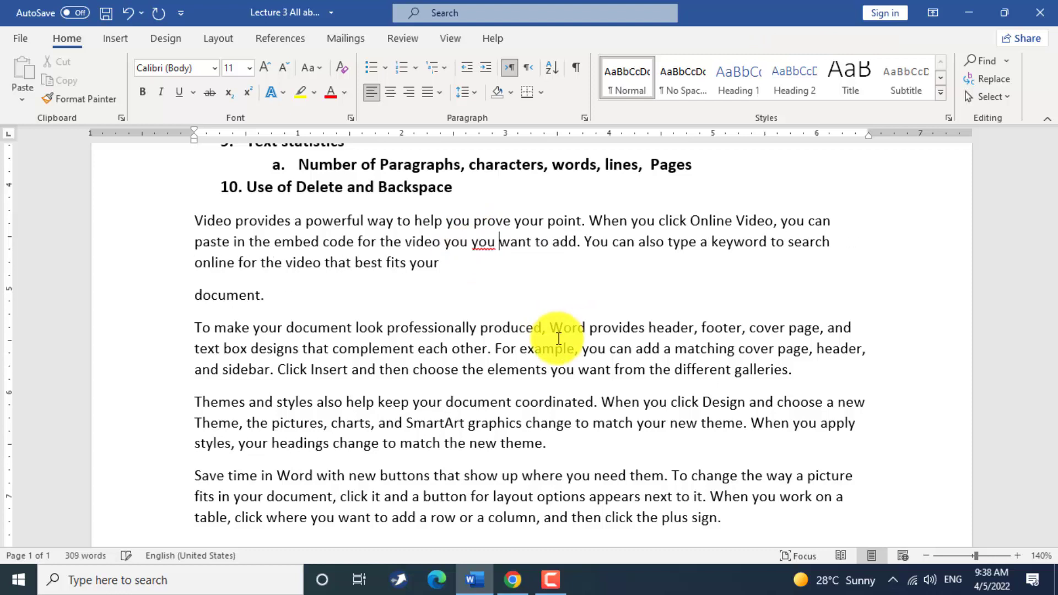
type("he one")
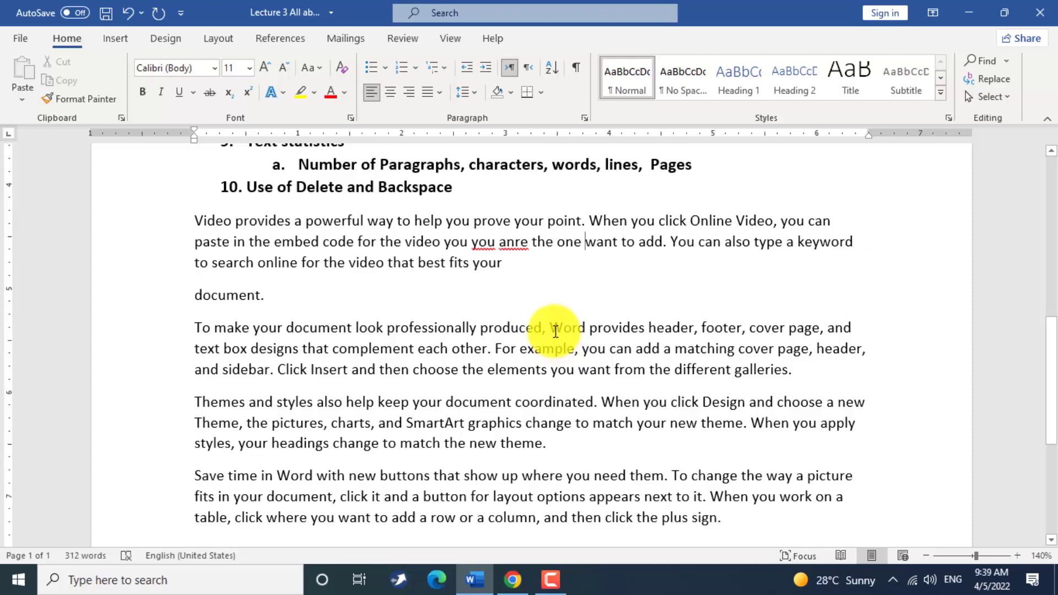
- Replace the inserted words "you anre" with "retype" in the first generated paragraph
scroll(559, 339, "up", 5)
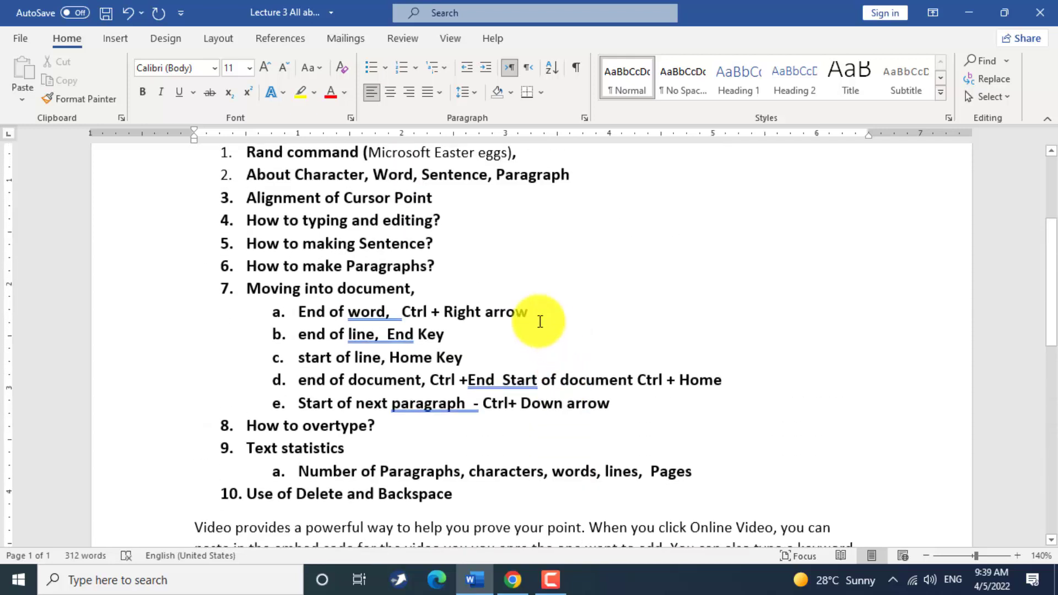
scroll(465, 310, "down", 1)
scroll(466, 310, "down", 4)
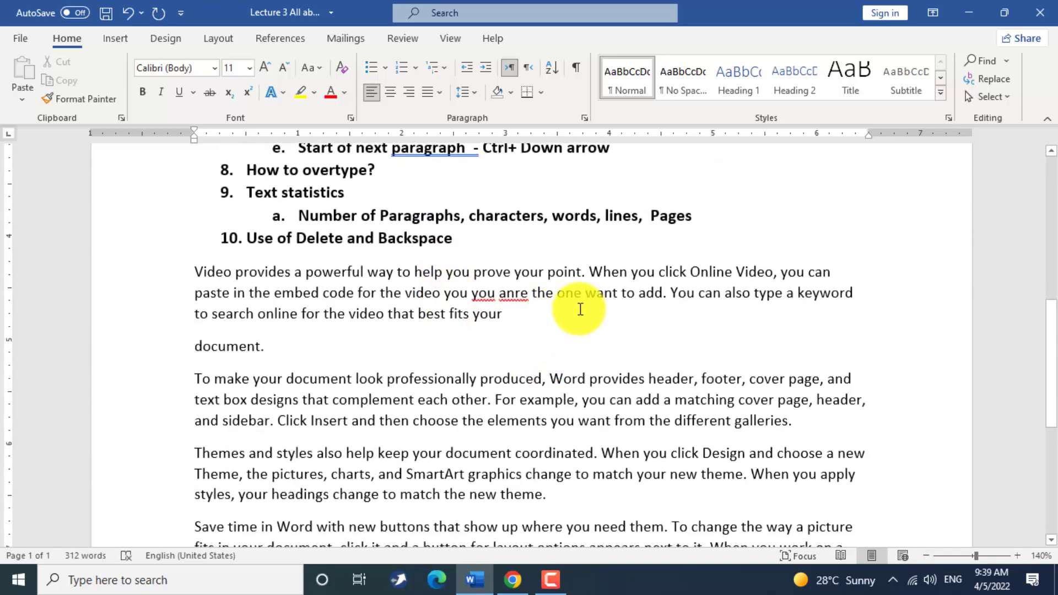
left_click_drag(500, 292, 529, 298)
left_click(526, 293)
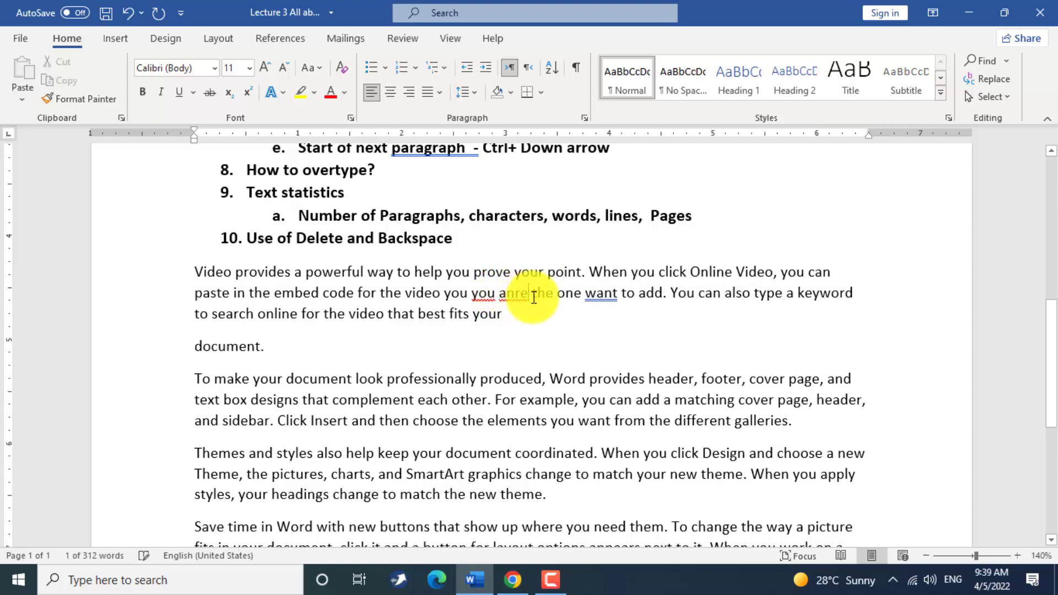
key("BackSpace")
key("BackSpace")
key("BackSpace")
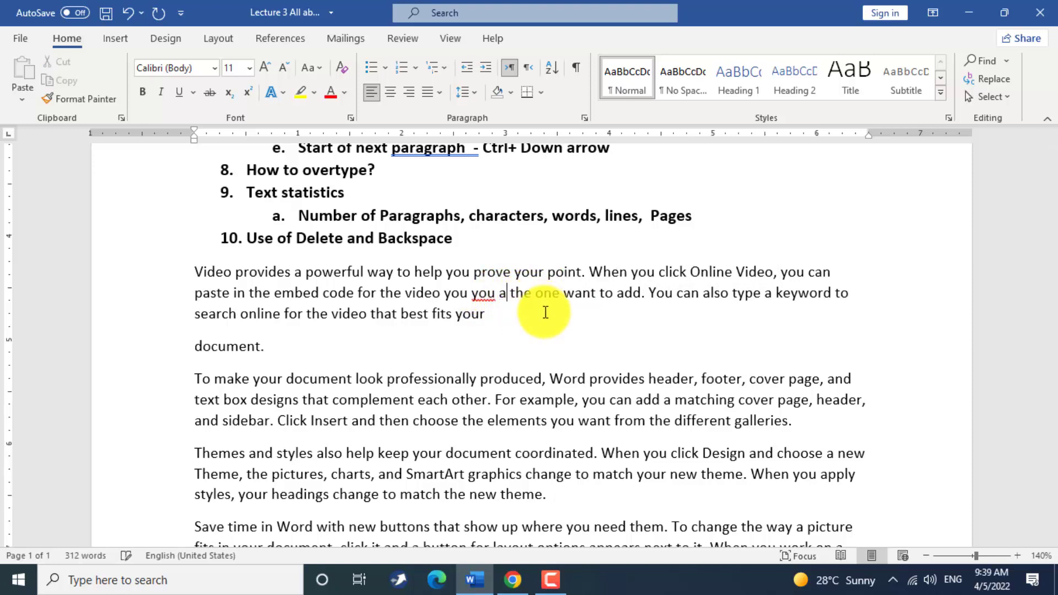
key("BackSpace")
key("BackSpace")
key("BackSpace")
key("BackSpace")
key("BackSpace")
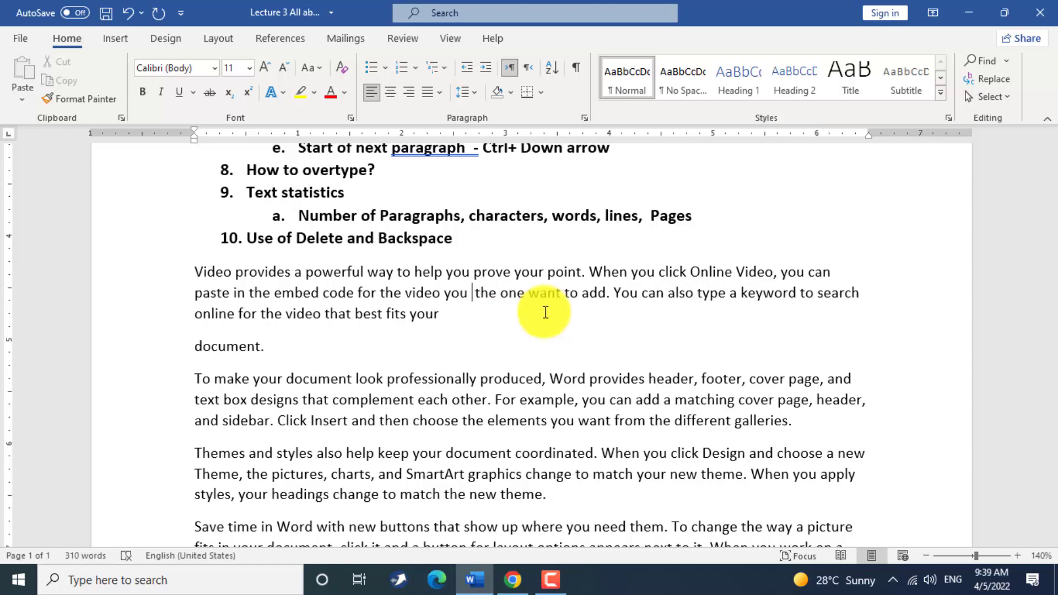
type("retype")
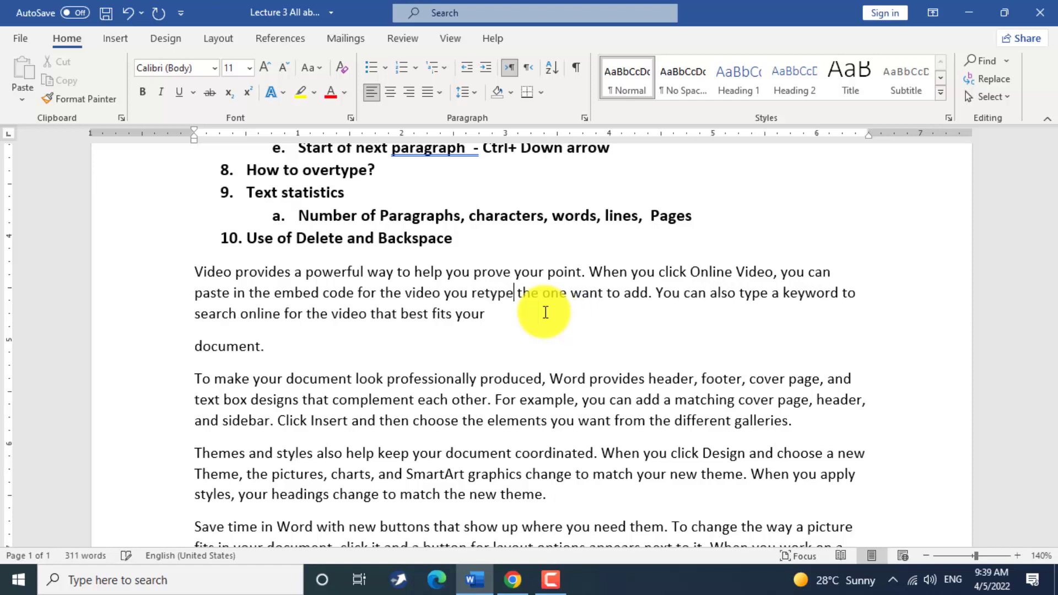
- Select the topic "How to making Sentence?" in the numbered list
scroll(562, 309, "up", 3)
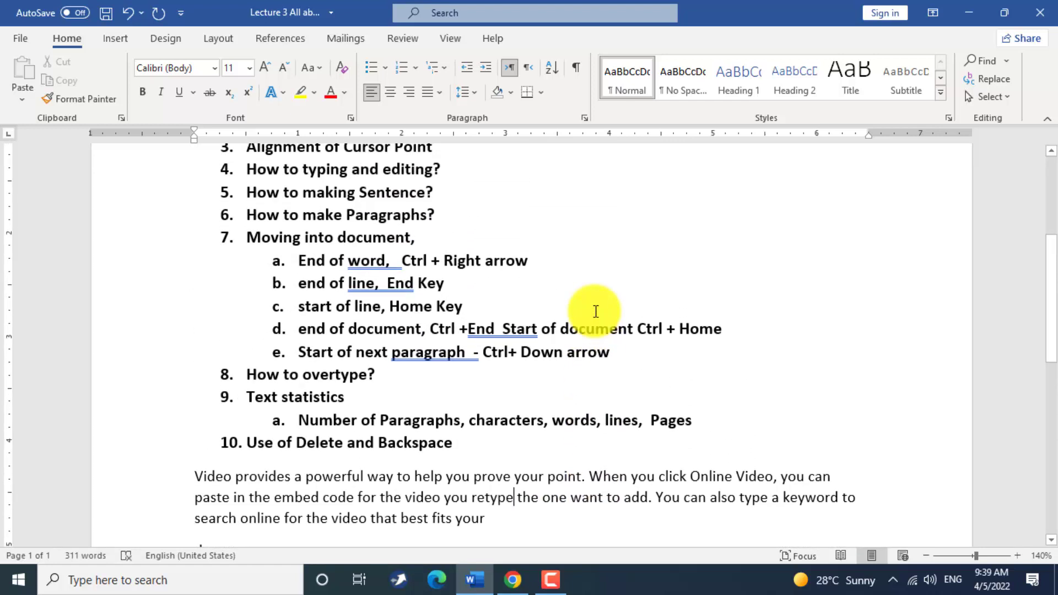
scroll(595, 311, "up", 1)
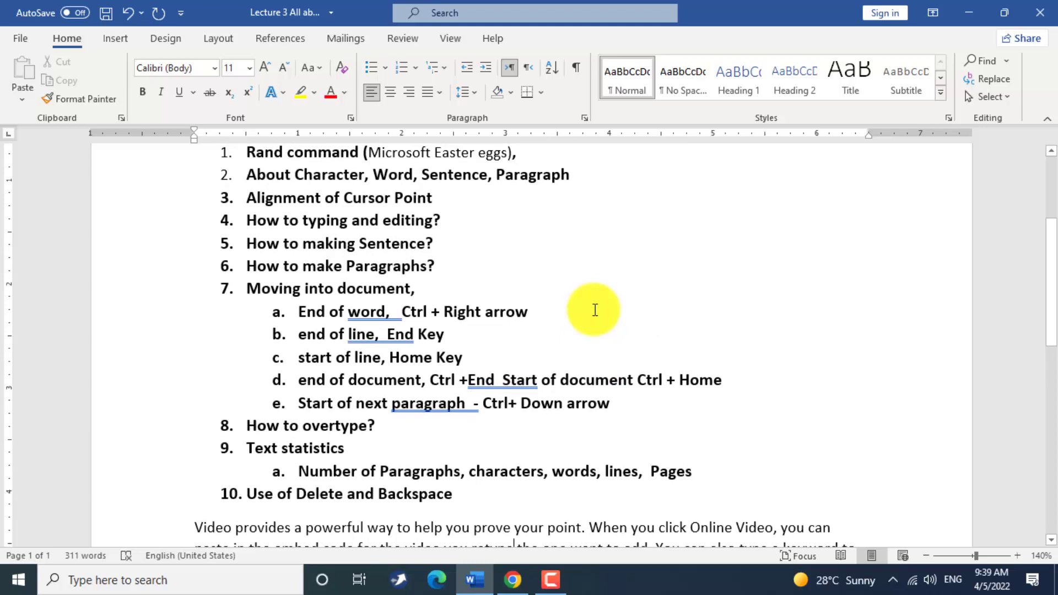
left_click_drag(264, 243, 444, 242)
- Add a full stop after "for the video you", select the sentence it ends, starting with "When you click", then clear the selection
scroll(478, 324, "down", 4)
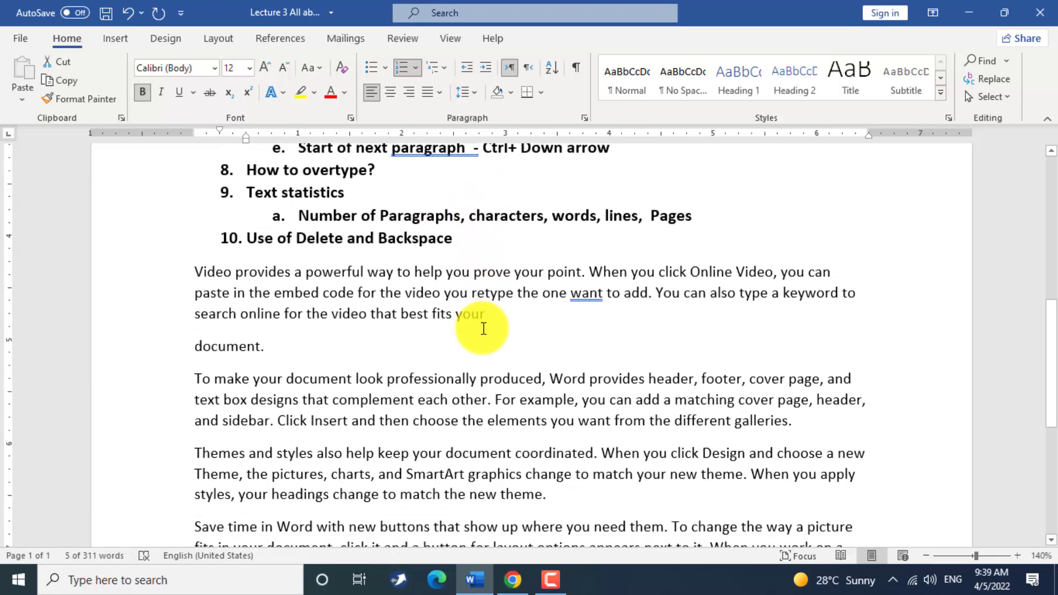
left_click(467, 294)
type(".")
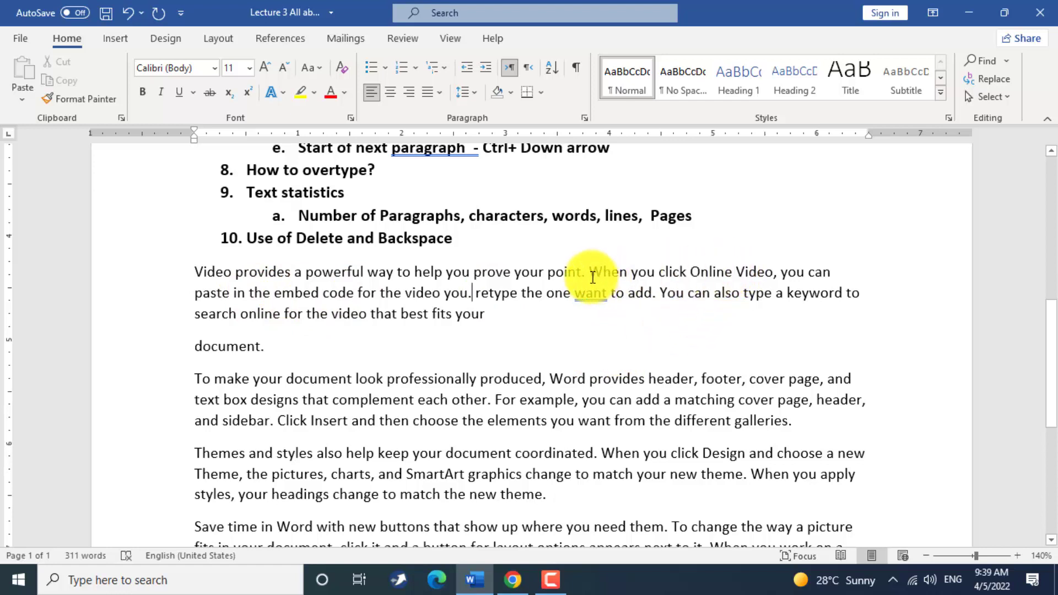
left_click_drag(587, 272, 473, 294)
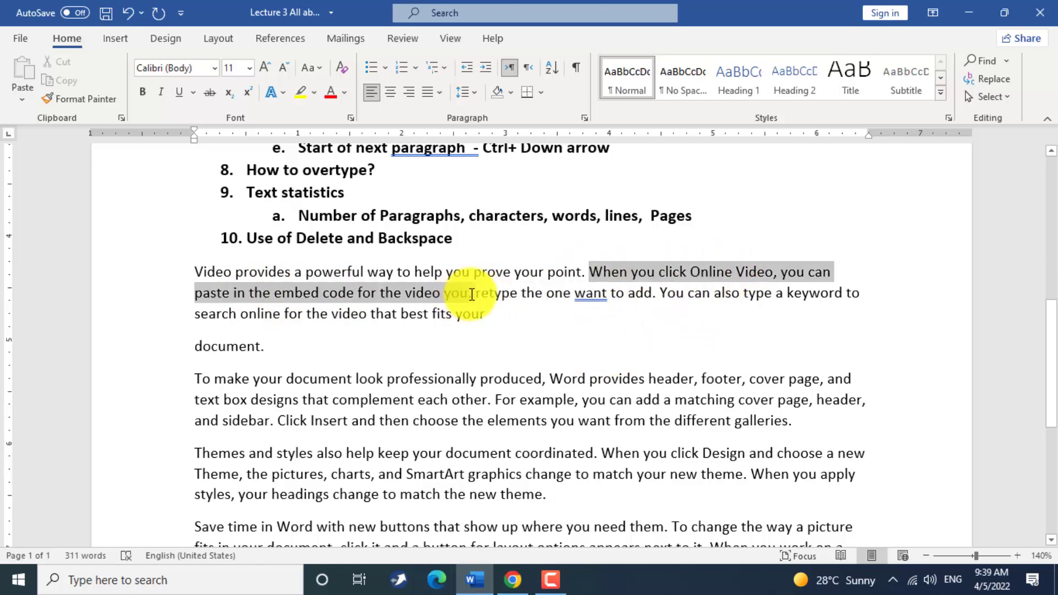
left_click(488, 344)
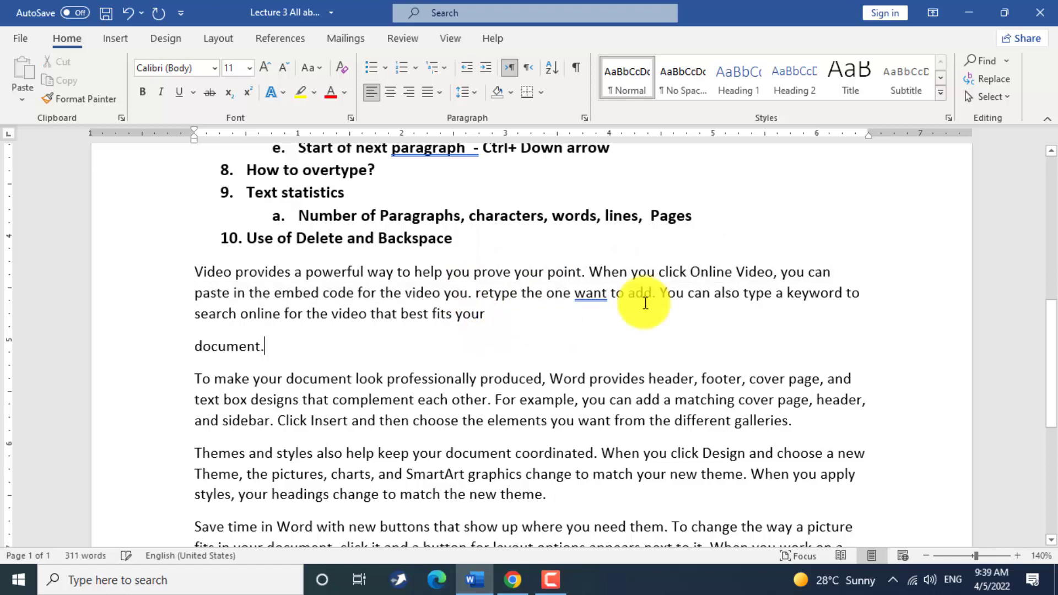
- Add a full stop after "Online" in the first generated paragraph, then place the cursor after "best fits your"
left_click(733, 269)
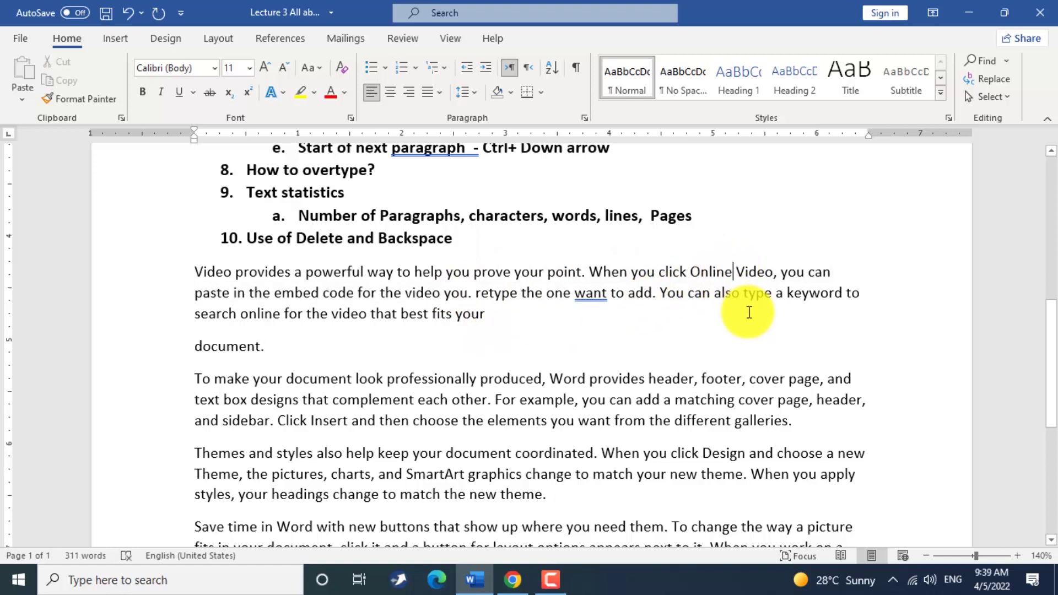
type(".")
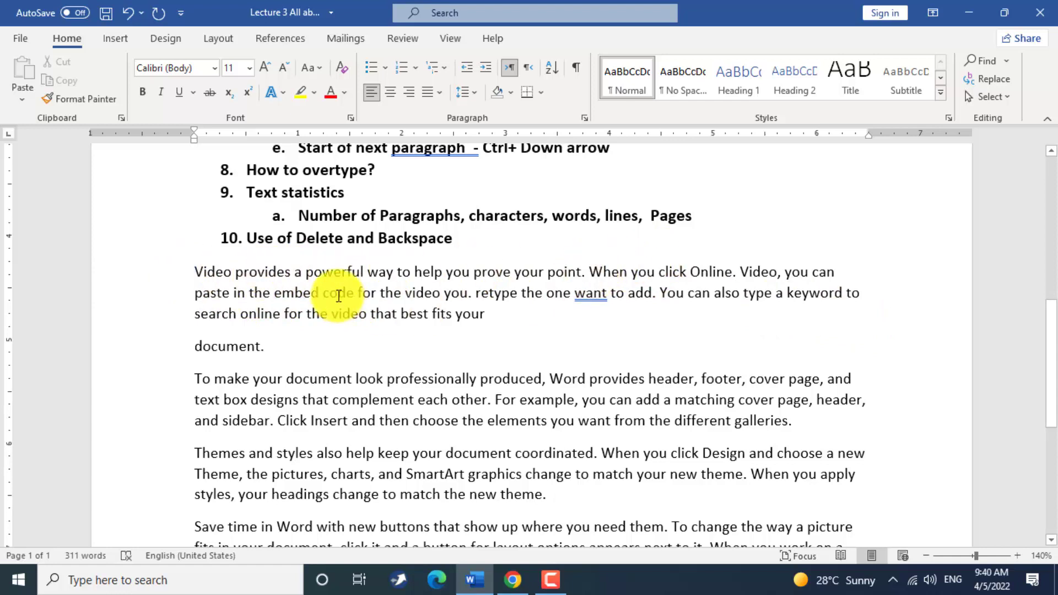
left_click(193, 272)
left_click_drag(282, 261, 472, 301)
left_click(573, 318)
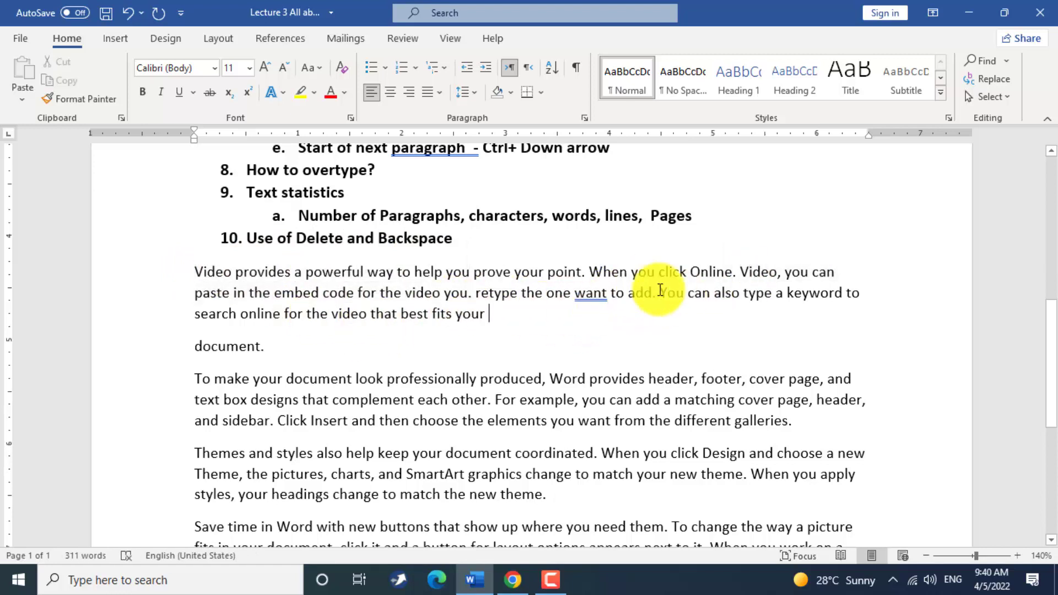
- Insert a line break after "best fits your" and enter the filler text "afadfasdfasdfasdfasdfasdfasdfasdf" on the new line
scroll(448, 335, "up", 5)
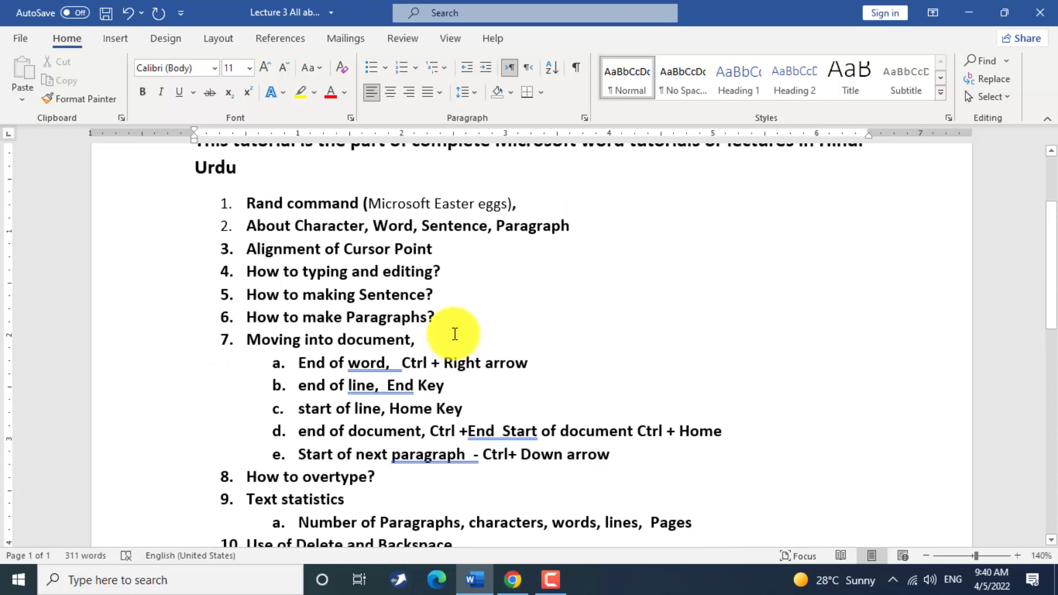
scroll(454, 334, "down", 2)
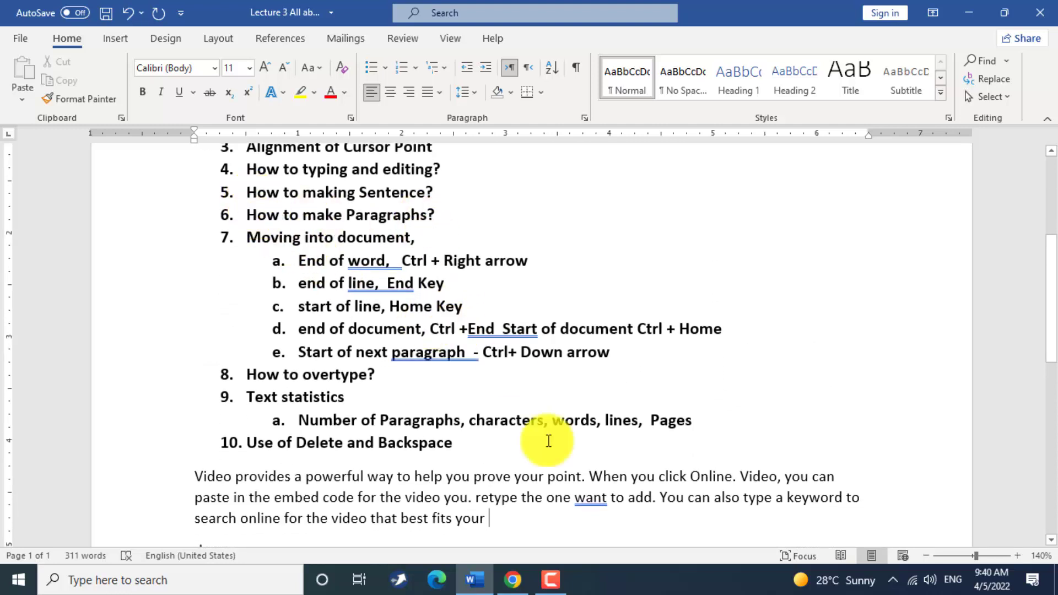
scroll(566, 479, "down", 3)
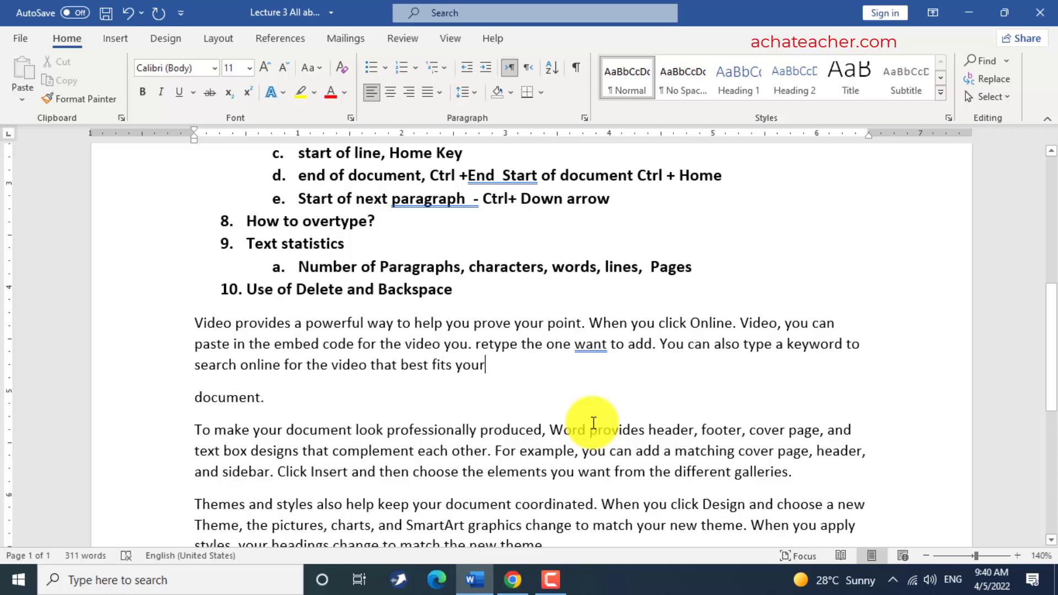
key("Return")
type("afa")
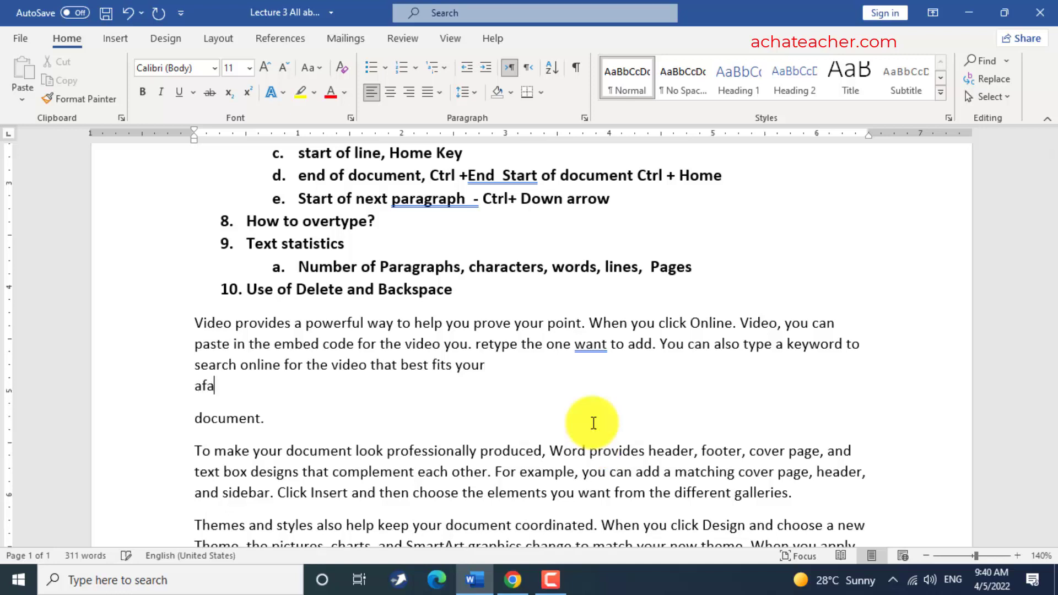
type("dfasdfasdfasdfasdfasdf")
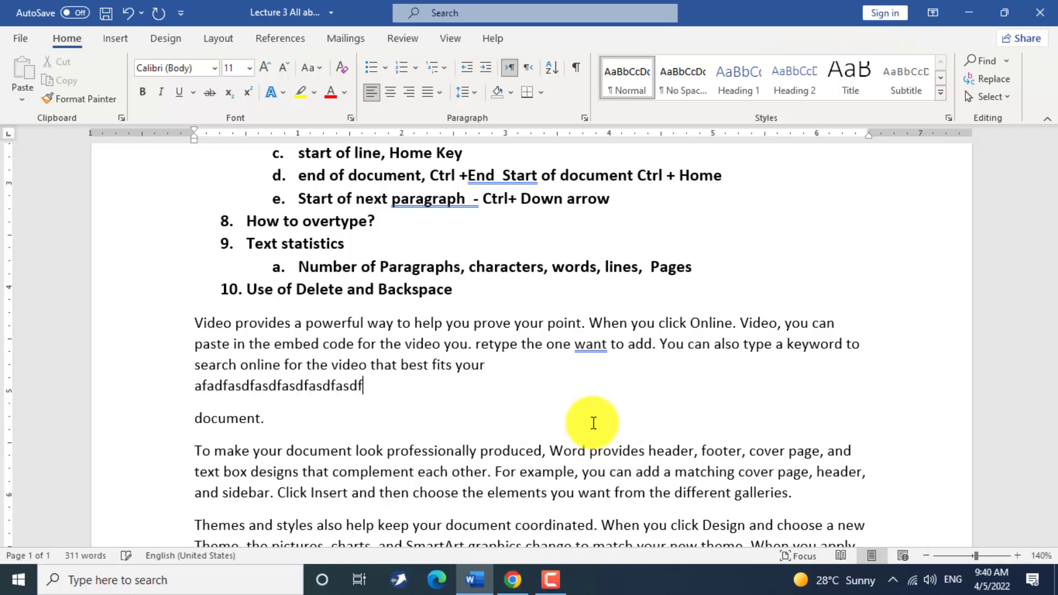
type("asdfasdf")
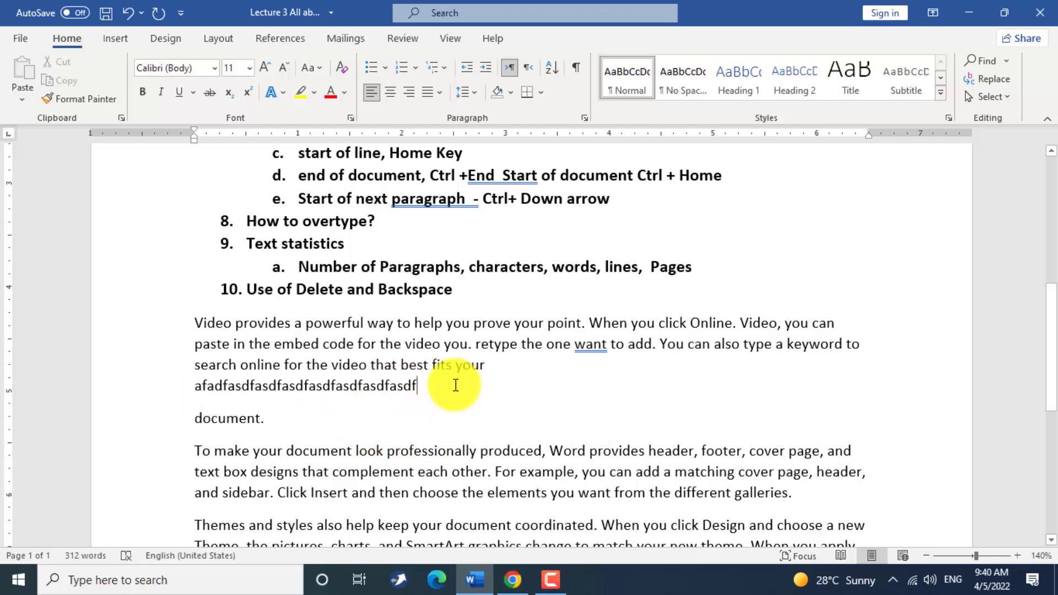
- Show the formatting marks and select the line-break mark after "best fits your"
left_click(576, 68)
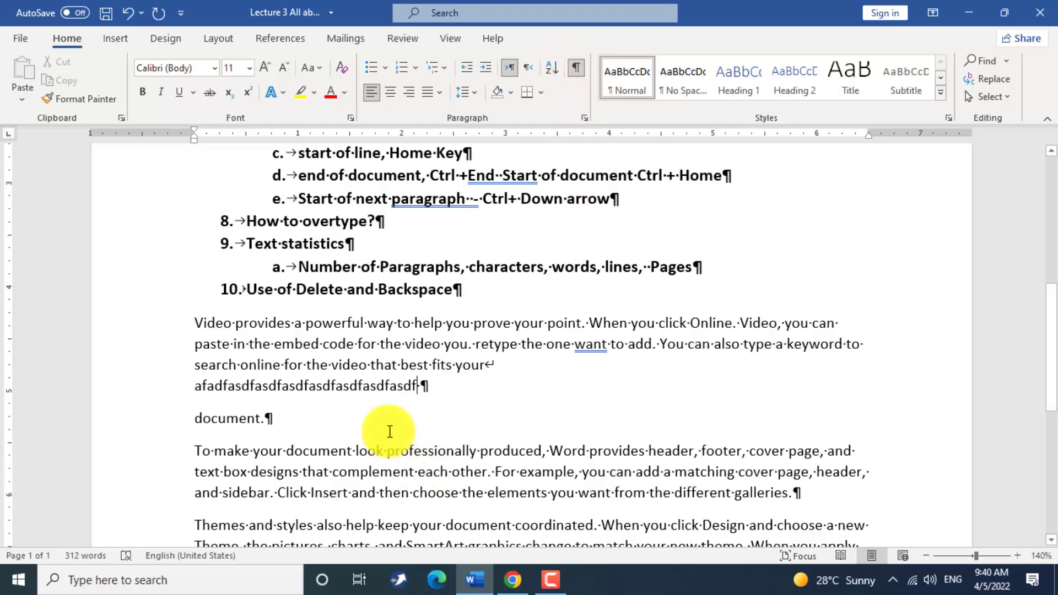
left_click_drag(488, 364, 504, 367)
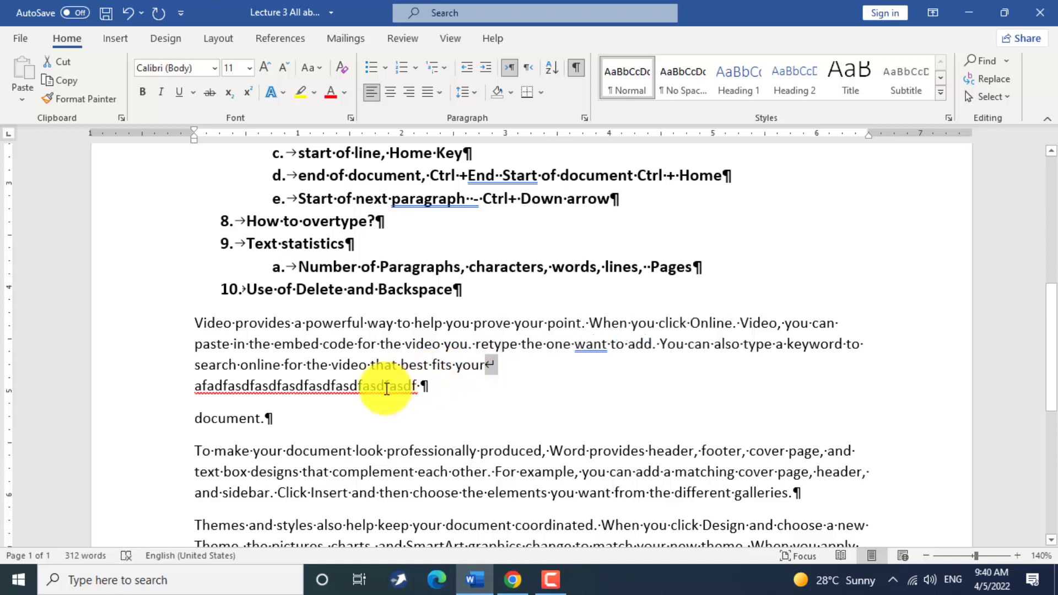
- Split the filler text after "afadfasdfasdfasdf" with a manual line break
left_click(317, 394)
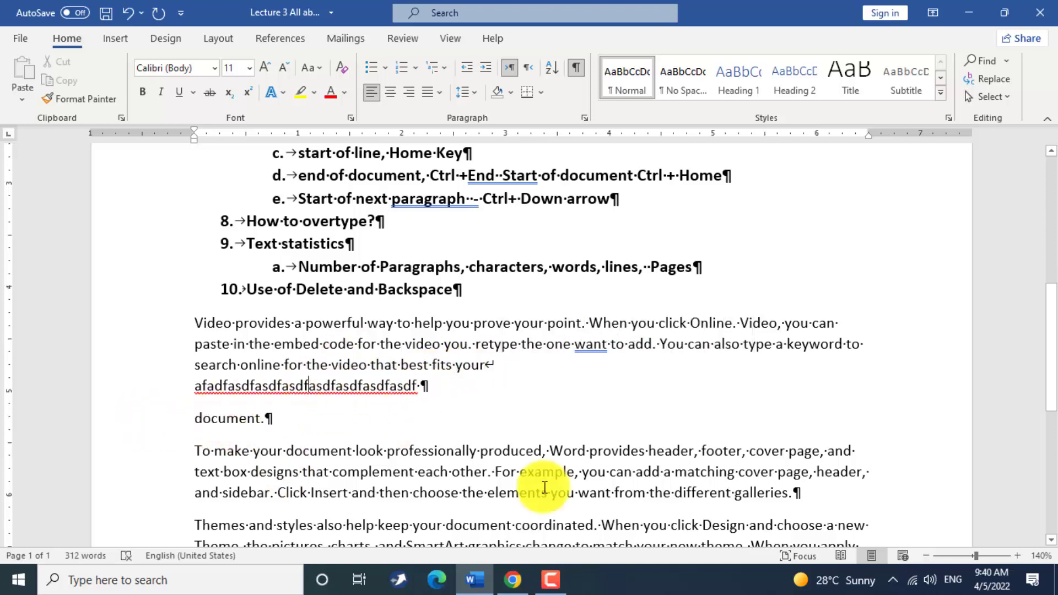
key("shift+Return")
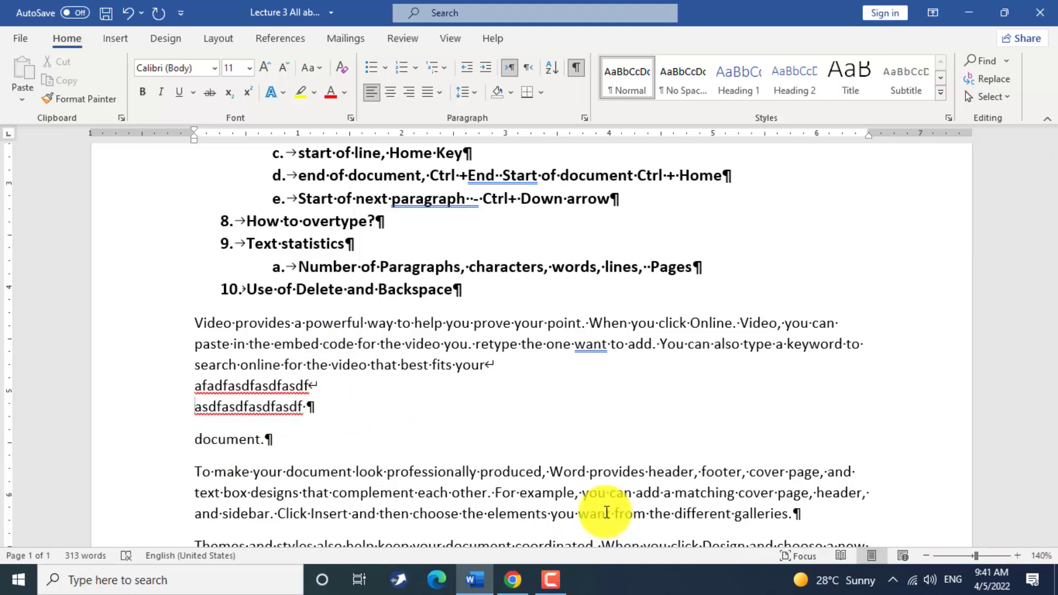
- Insert empty paragraphs before the second filler line, then remove them again
key("Return")
key("Return")
key("Return")
key("BackSpace")
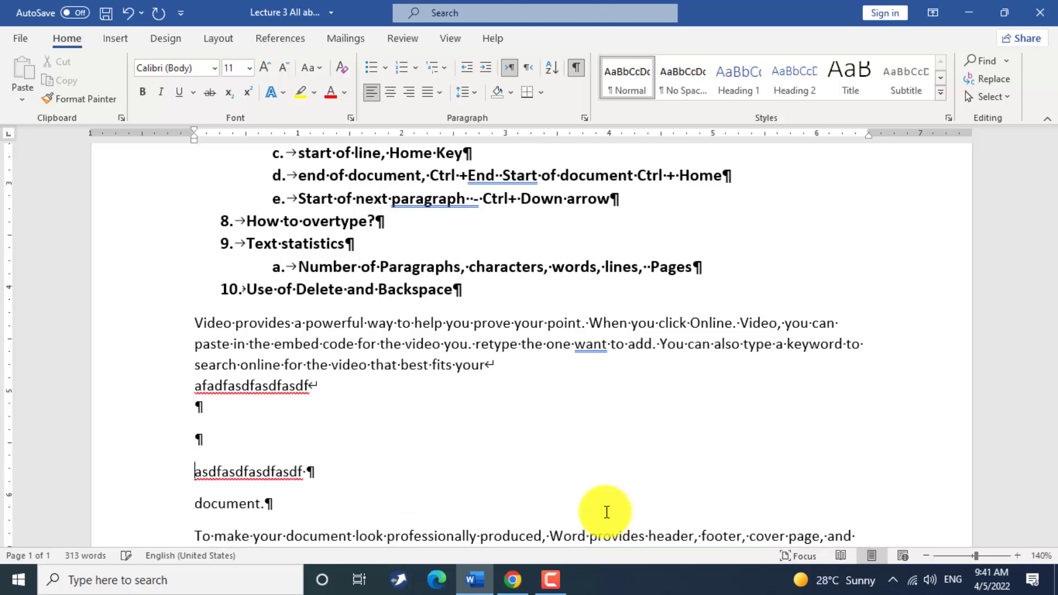
key("BackSpace")
key("BackSpace")
key("Down")
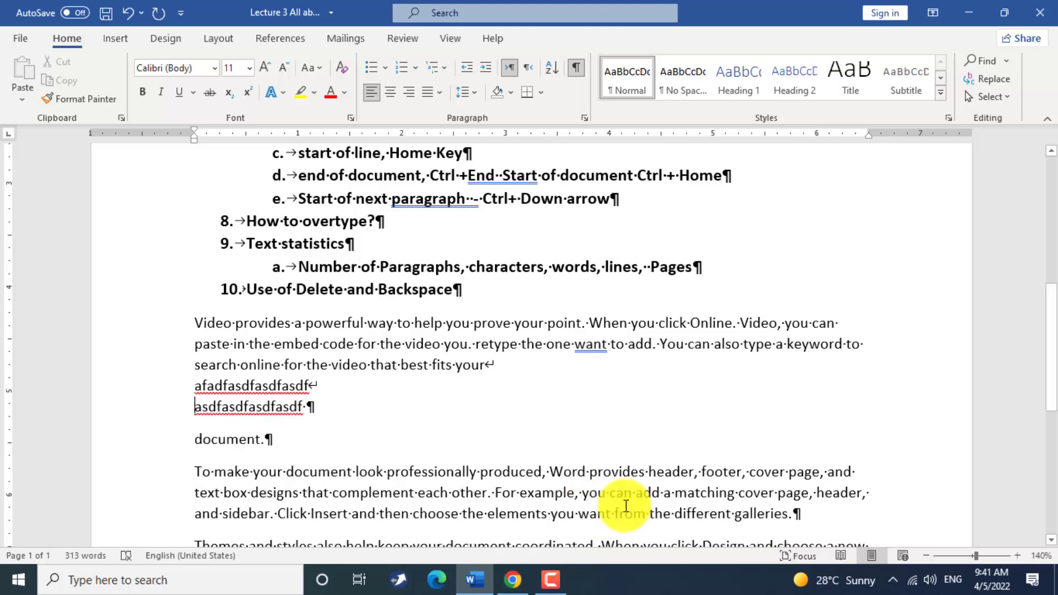
key("Up")
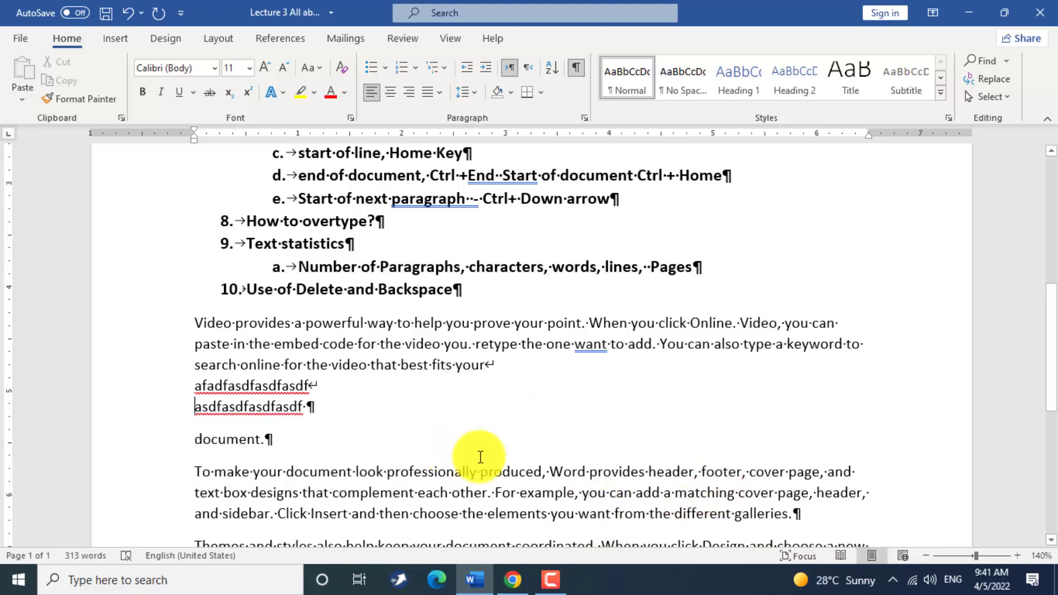
- Hide the formatting marks in the document
scroll(495, 460, "up", 3)
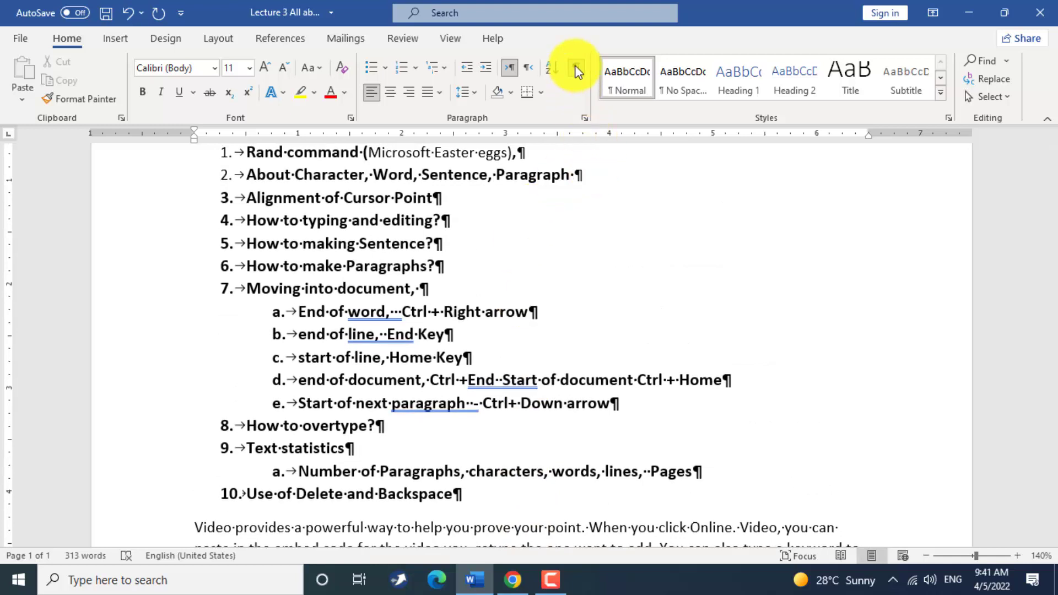
left_click(575, 68)
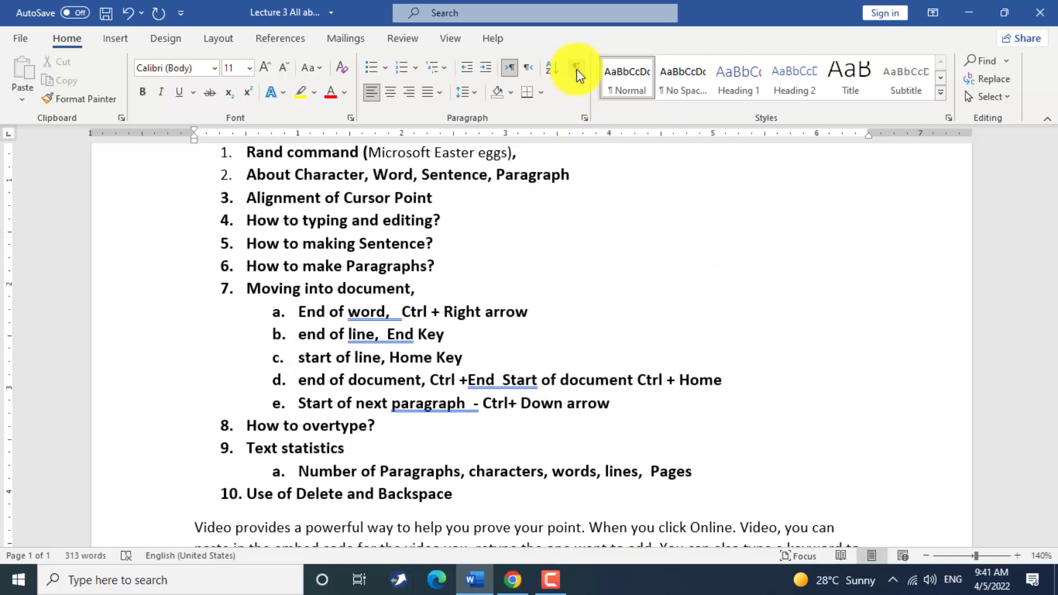
- Place the cursor at the start of the first generated paragraph, then jump to the start of the next paragraph
scroll(346, 314, "down", 2)
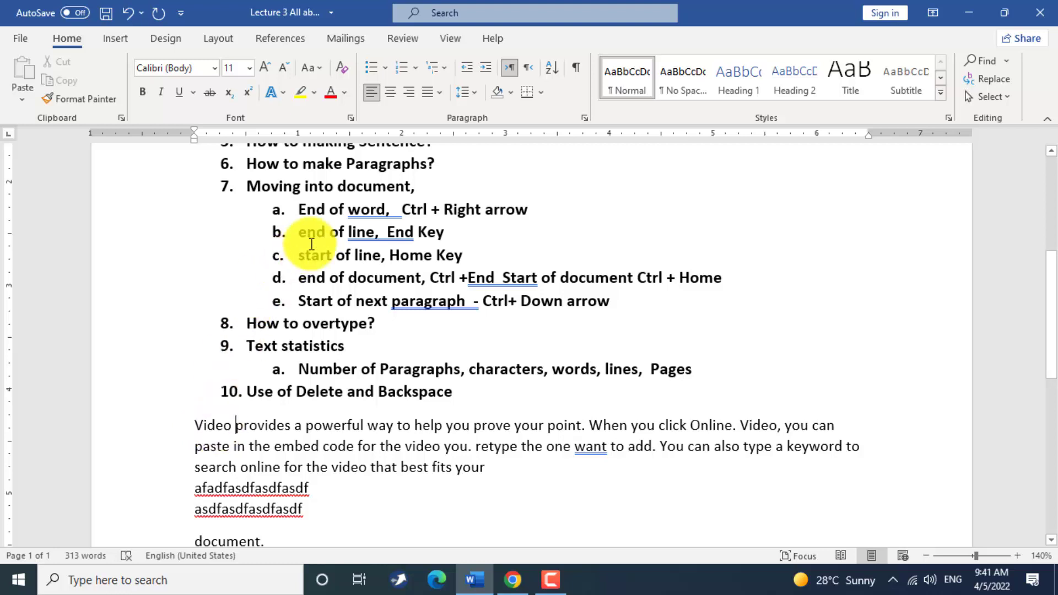
left_click(179, 434)
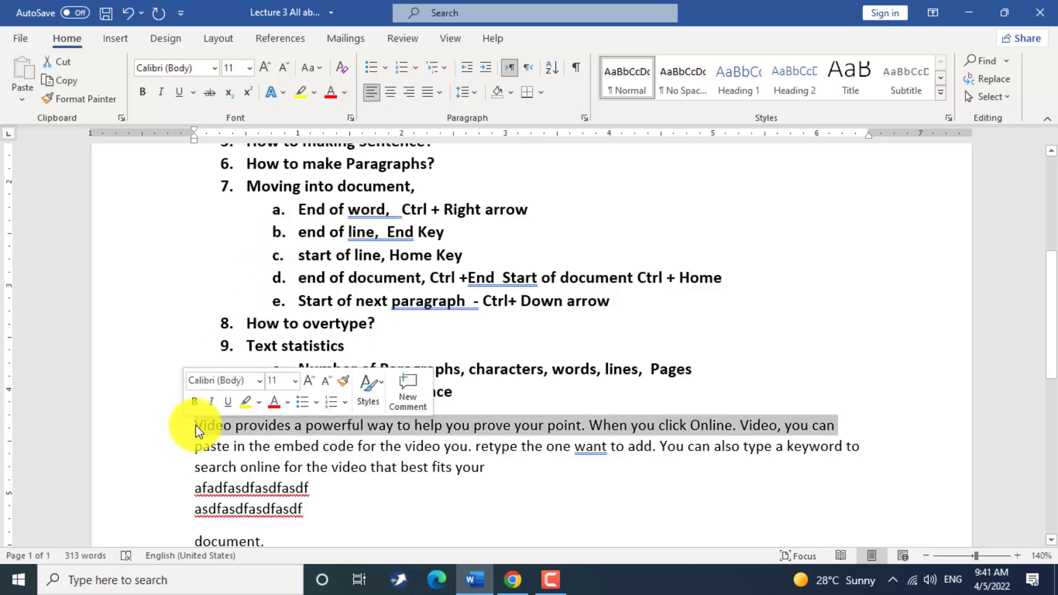
left_click(198, 426)
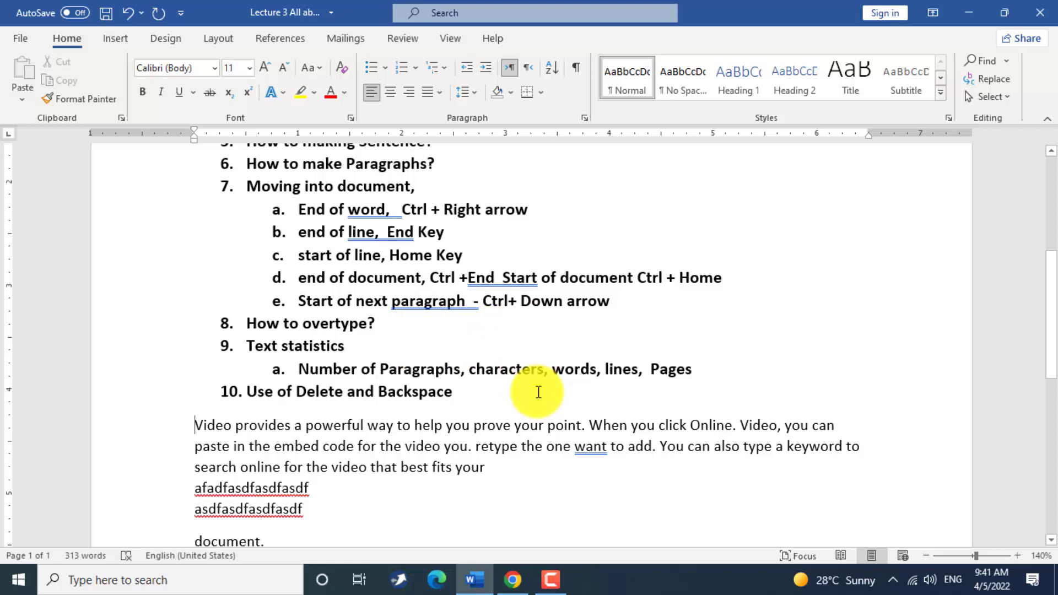
key("ctrl+Down")
scroll(324, 385, "down", 2)
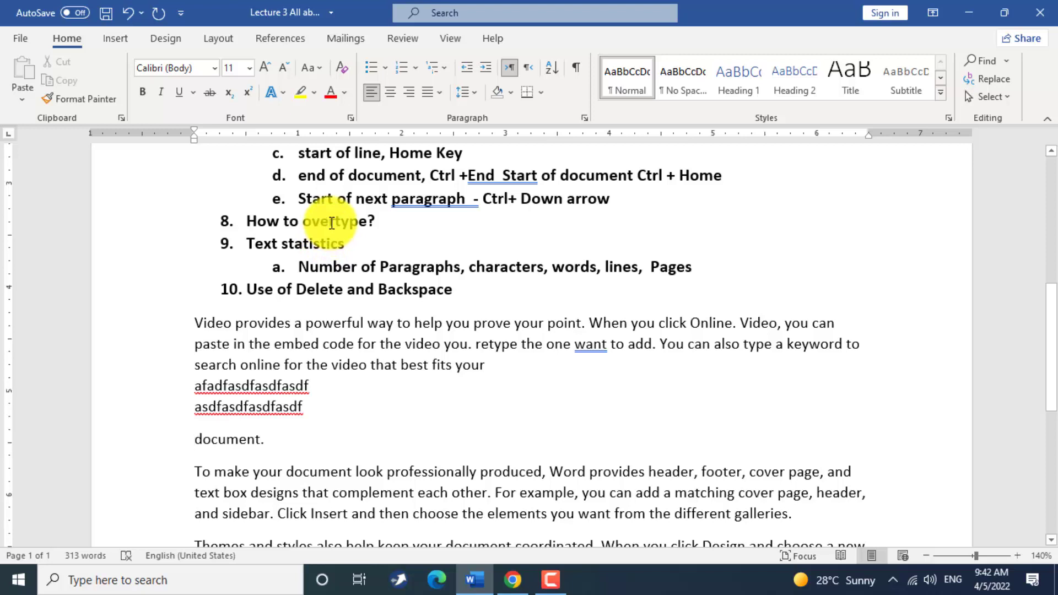
- Insert "for the taste" and a run of f letters before "help" in the first paragraph, then select the merged word and clear the selection
left_click(414, 324)
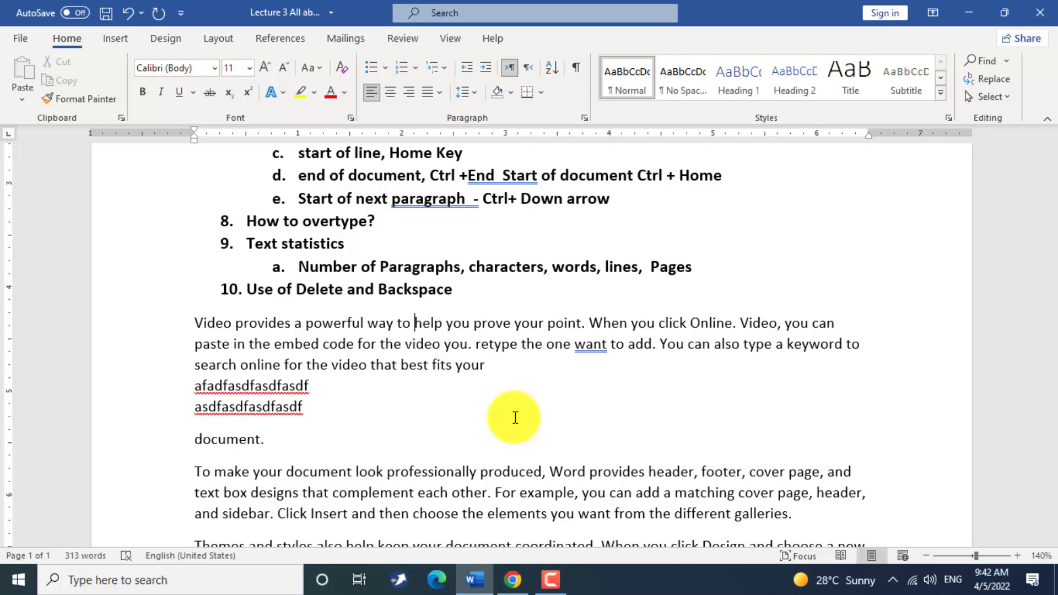
type("for the s")
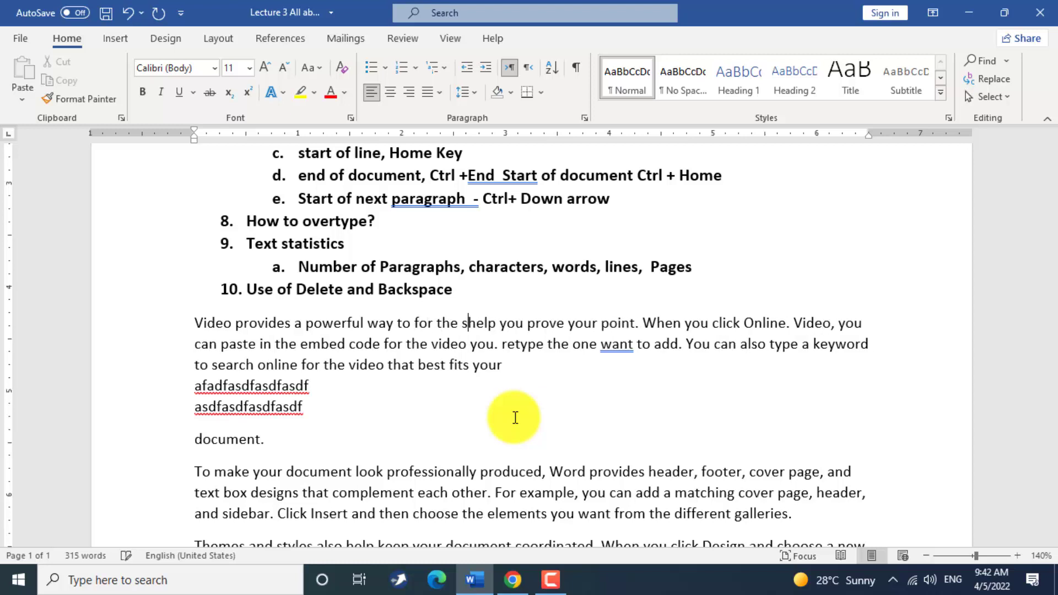
key("BackSpace")
type("taste")
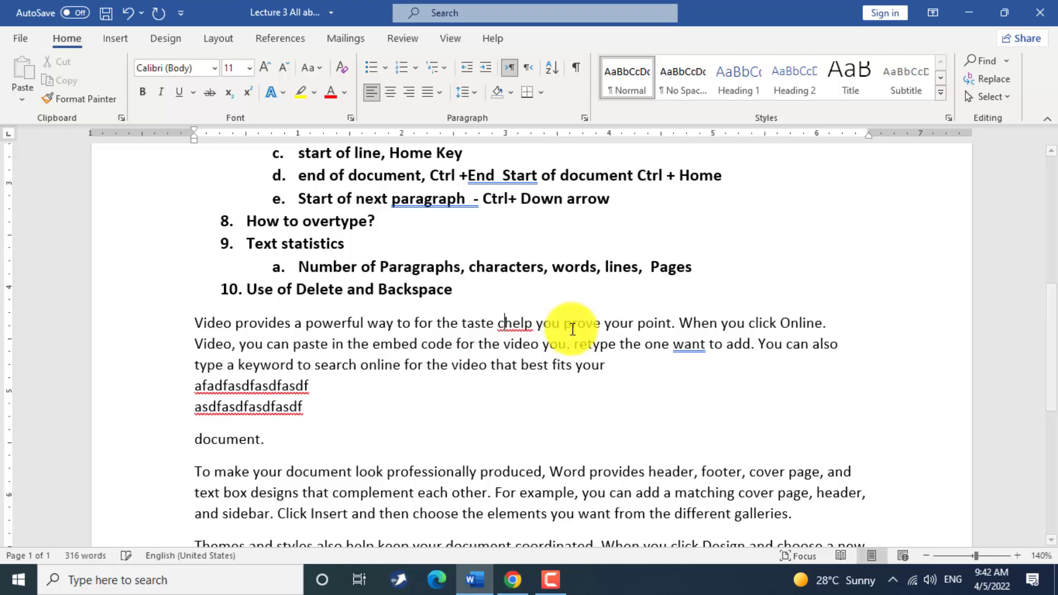
type("ffffffffff")
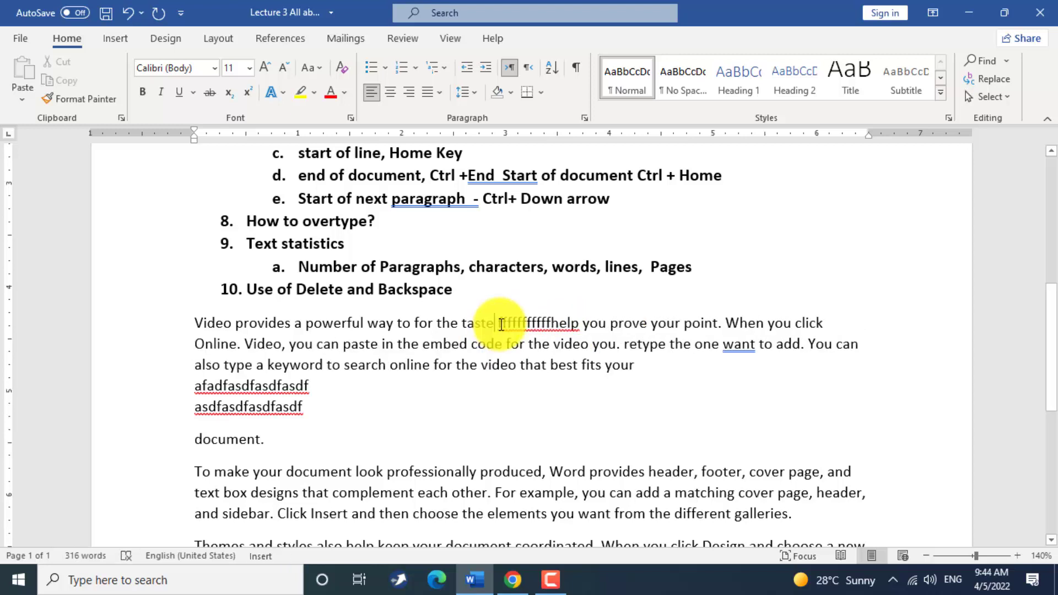
left_click_drag(498, 322, 579, 320)
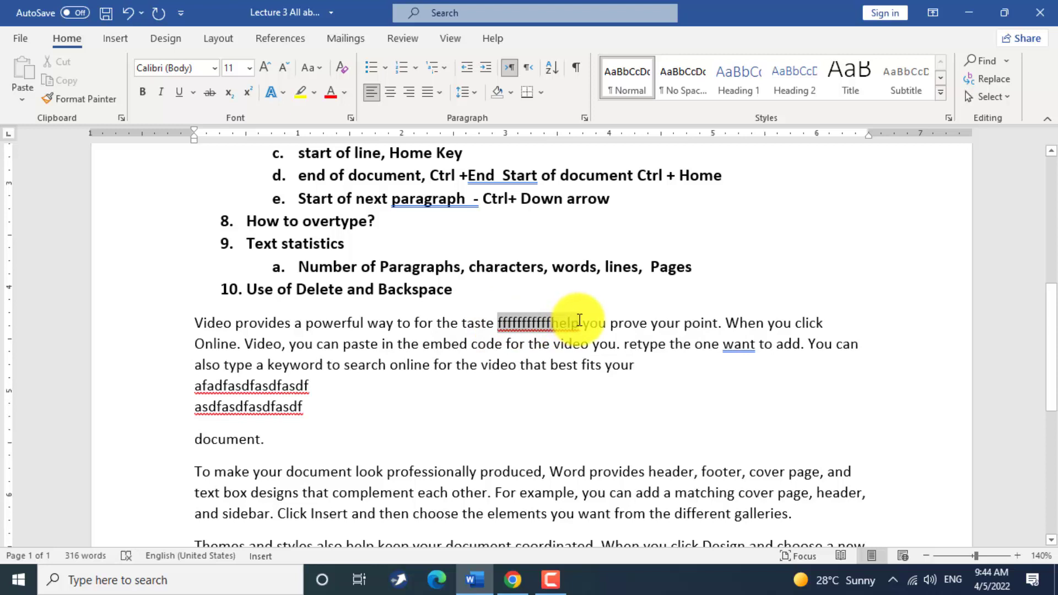
left_click(412, 289)
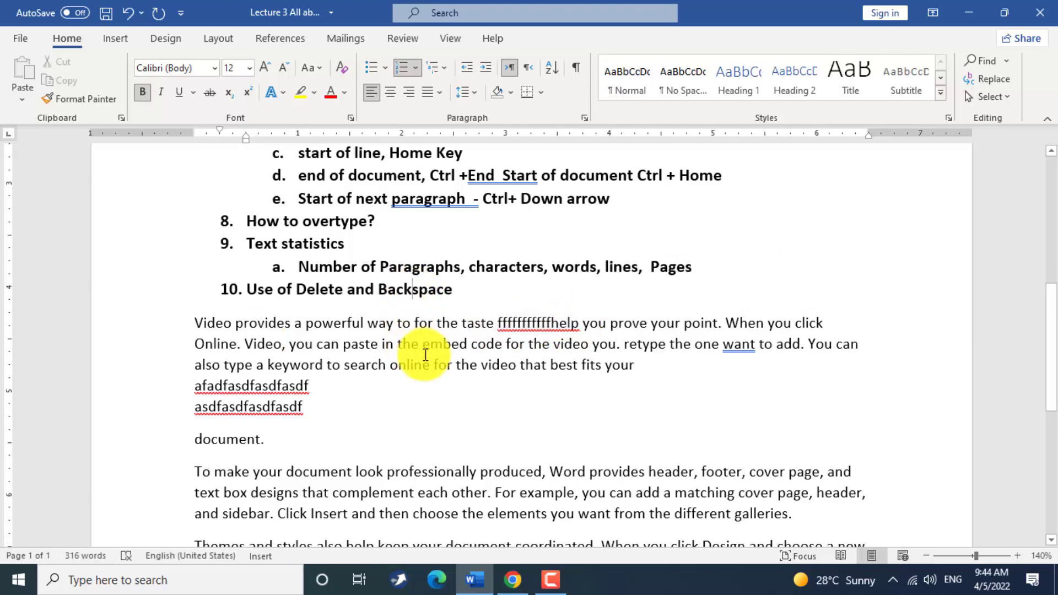
- Select the topic "Text statistics", then view the document's word count statistics and close them
left_click_drag(247, 241, 368, 254)
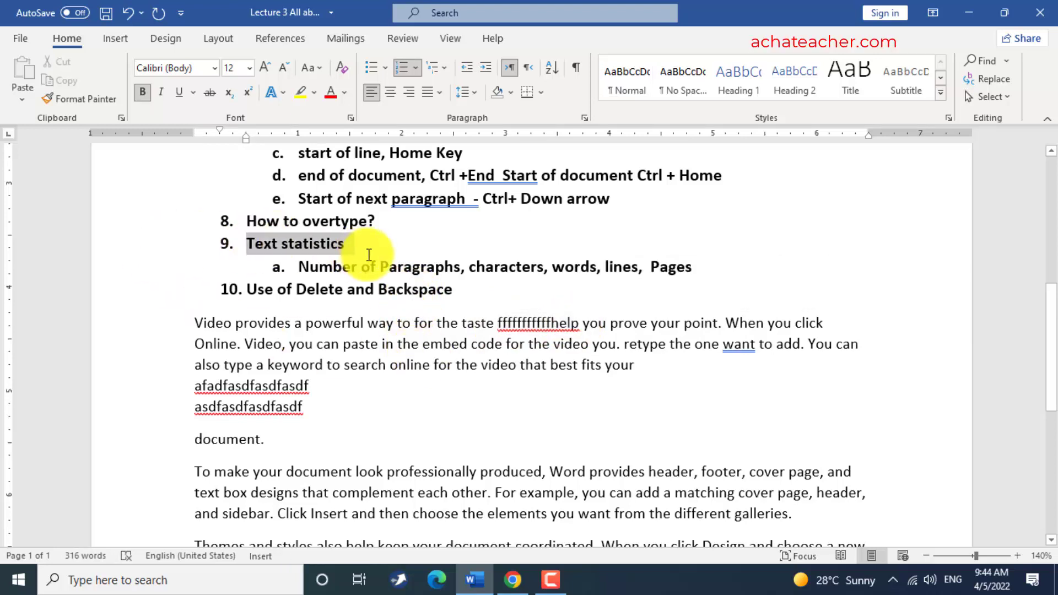
left_click(387, 324)
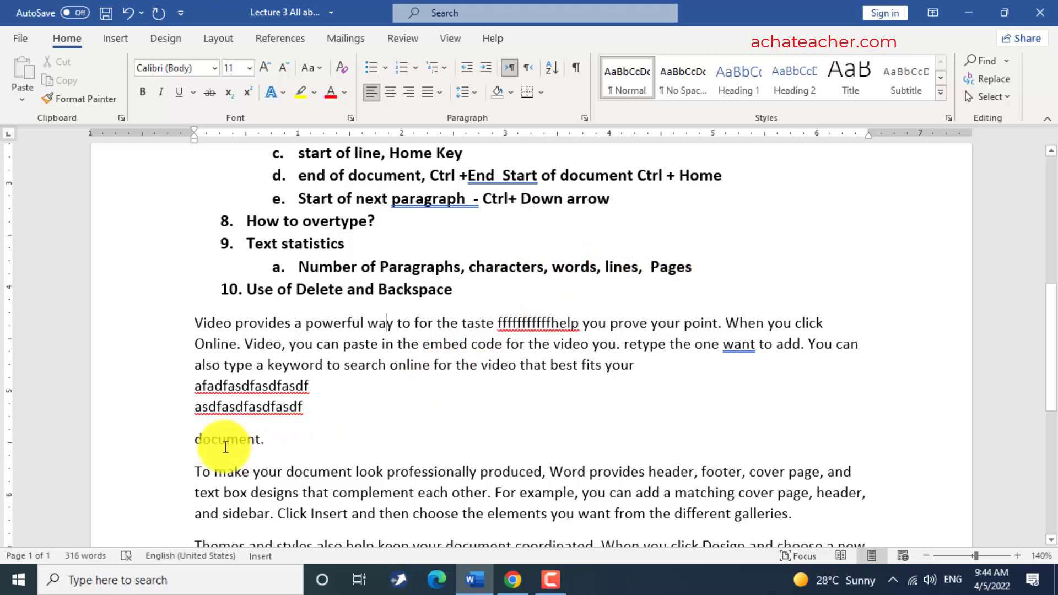
left_click(91, 557)
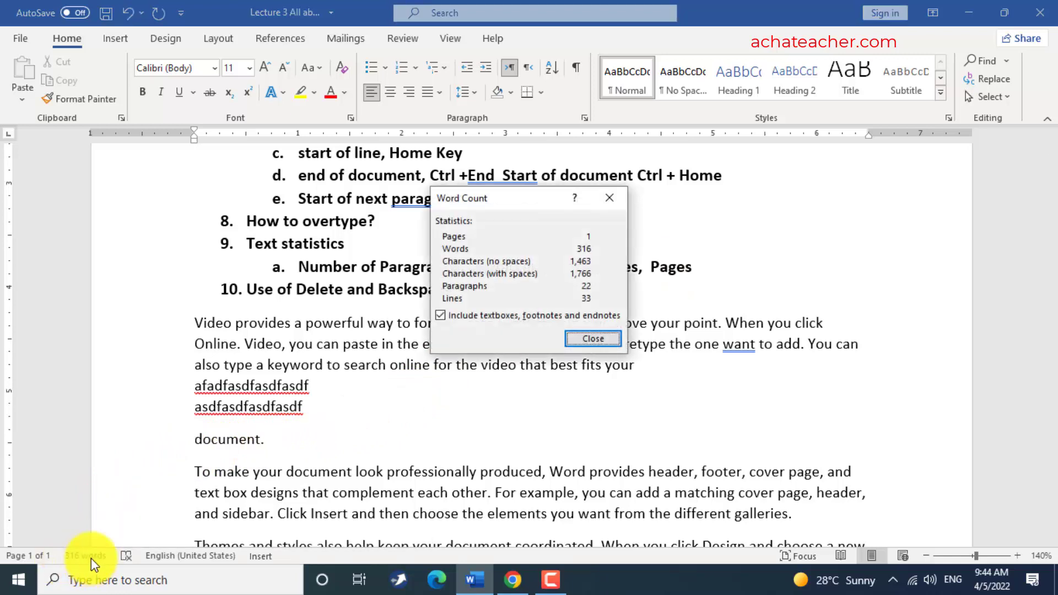
left_click_drag(525, 206, 467, 194)
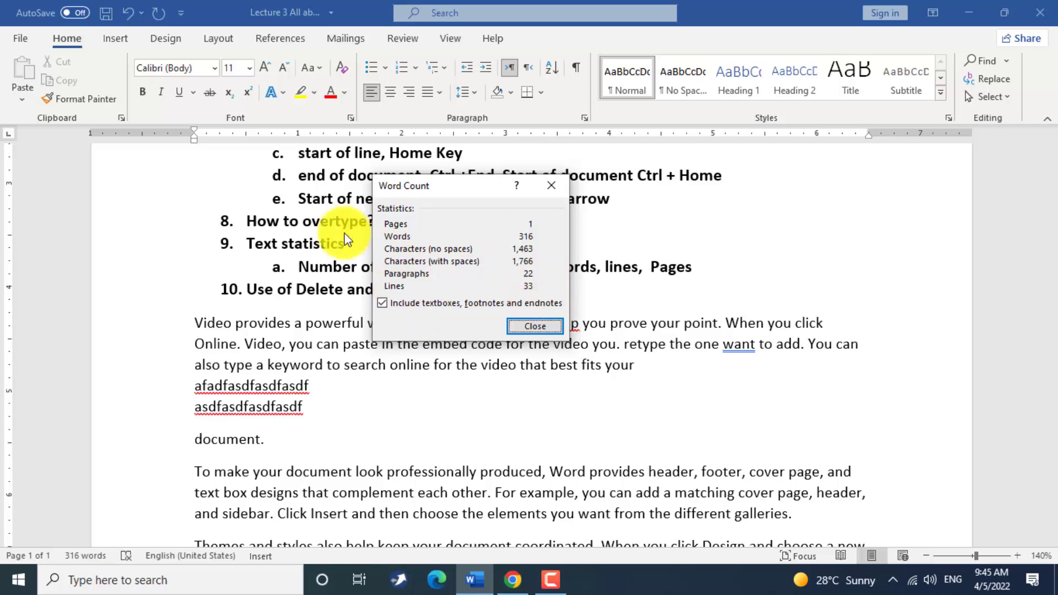
left_click(532, 325)
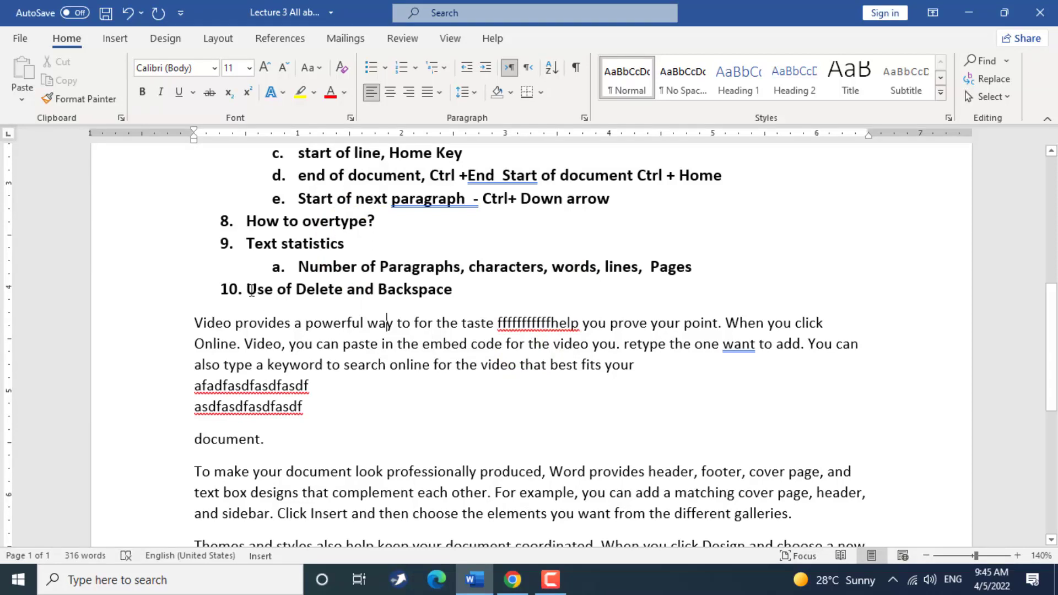
- Delete the "w" of "way" in the first generated paragraph and shorten the preceding word "powerful" to "po"
left_click(475, 292, "shift")
left_click(386, 319)
left_click(367, 323)
key("Delete")
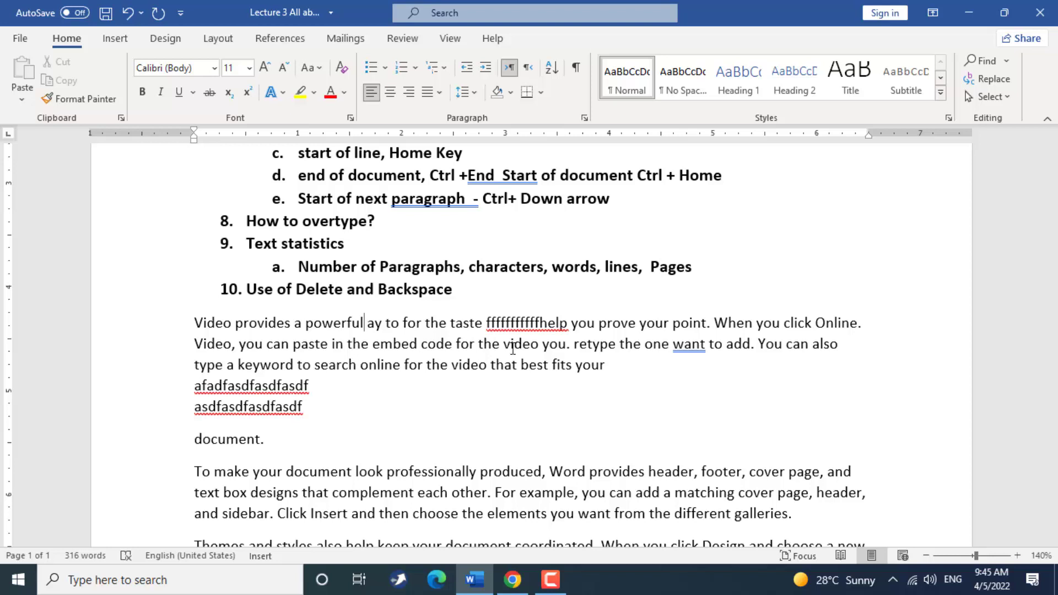
key("BackSpace")
key("BackSpace")
key("BackSpace")
key("BackSpace")
key("BackSpace")
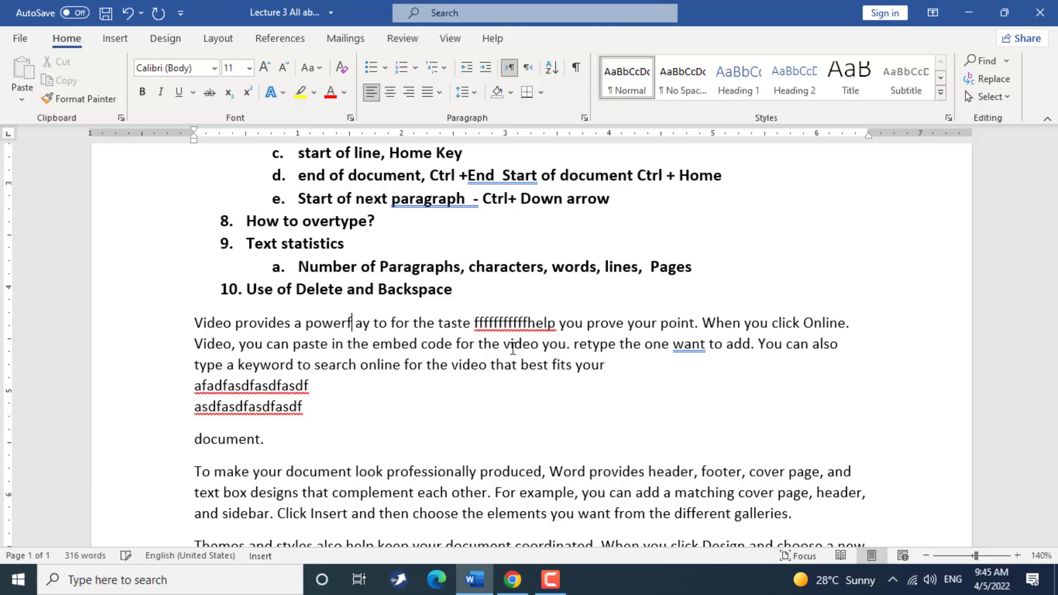
key("BackSpace")
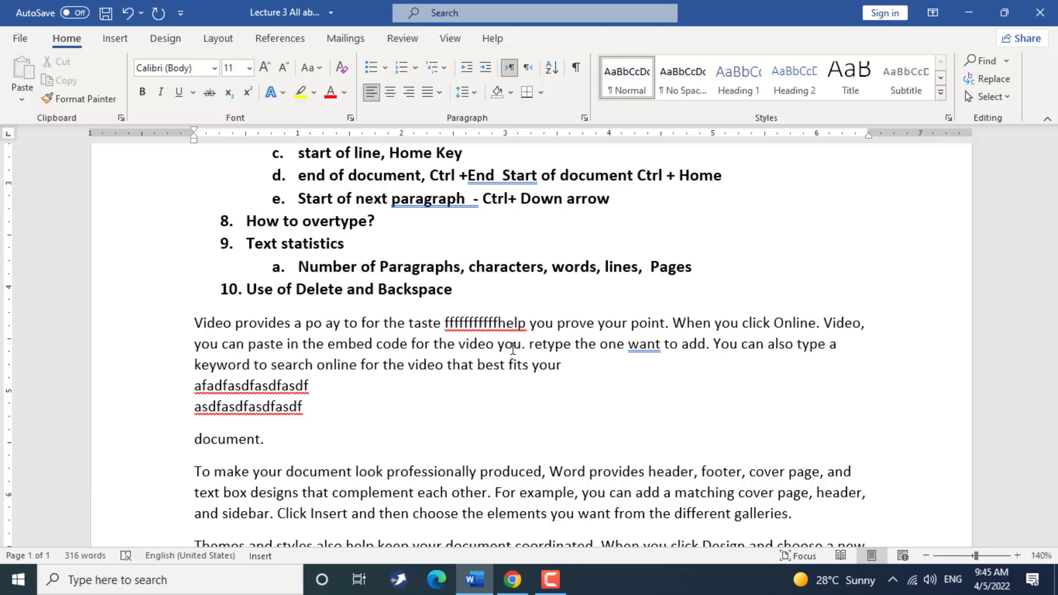
- Delete the characters following "po" so that the phrase reads "Video provides a poor the taste"
key("Delete")
key("Delete")
key("Delete")
key("Delete")
key("Delete")
key("Delete")
key("Delete")
key("Delete")
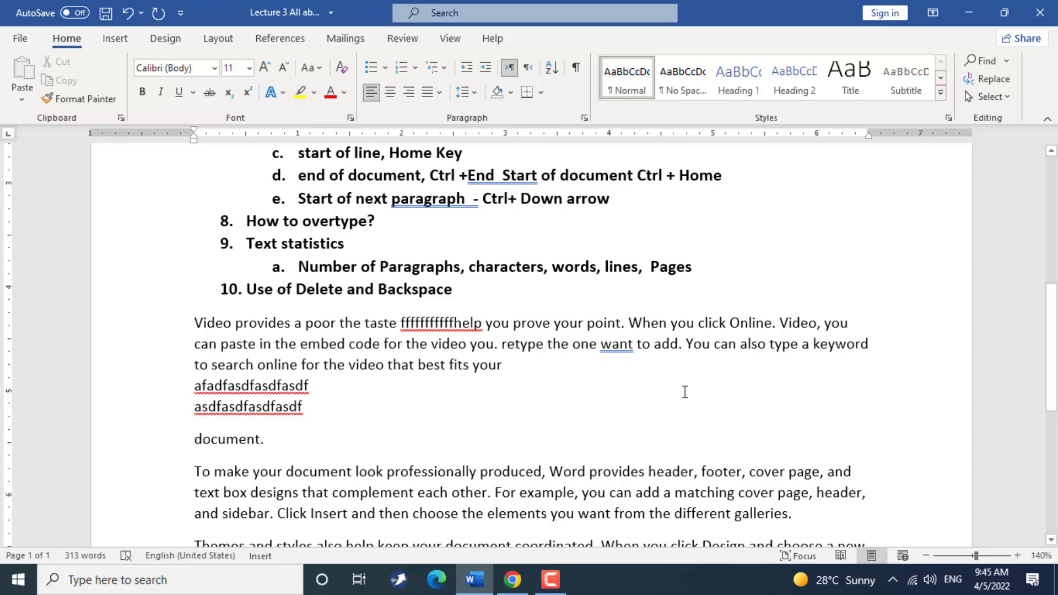
key("ctrl+Home")
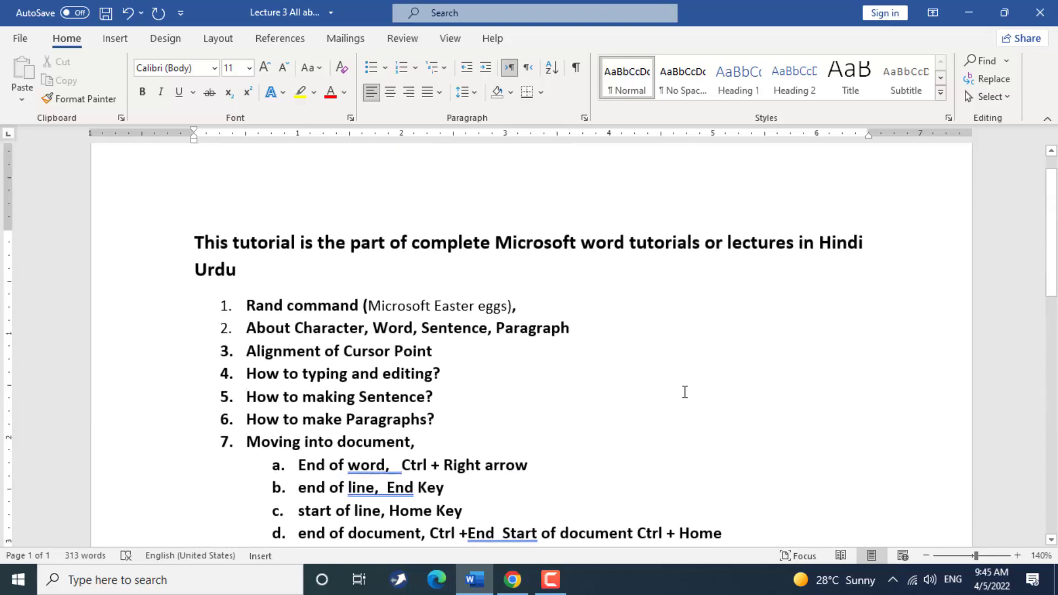
scroll(685, 391, "down", 5)
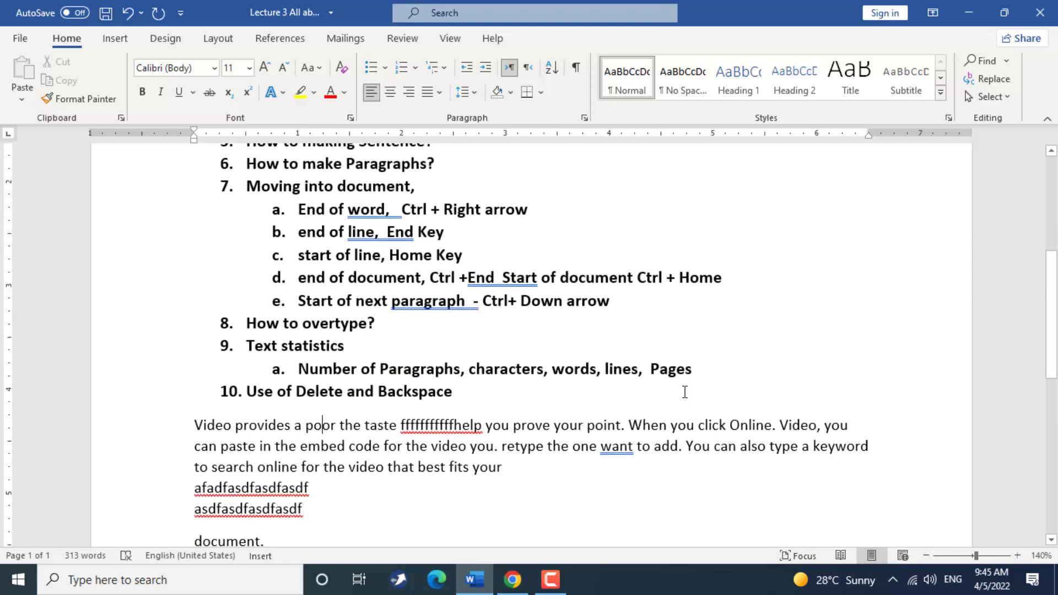